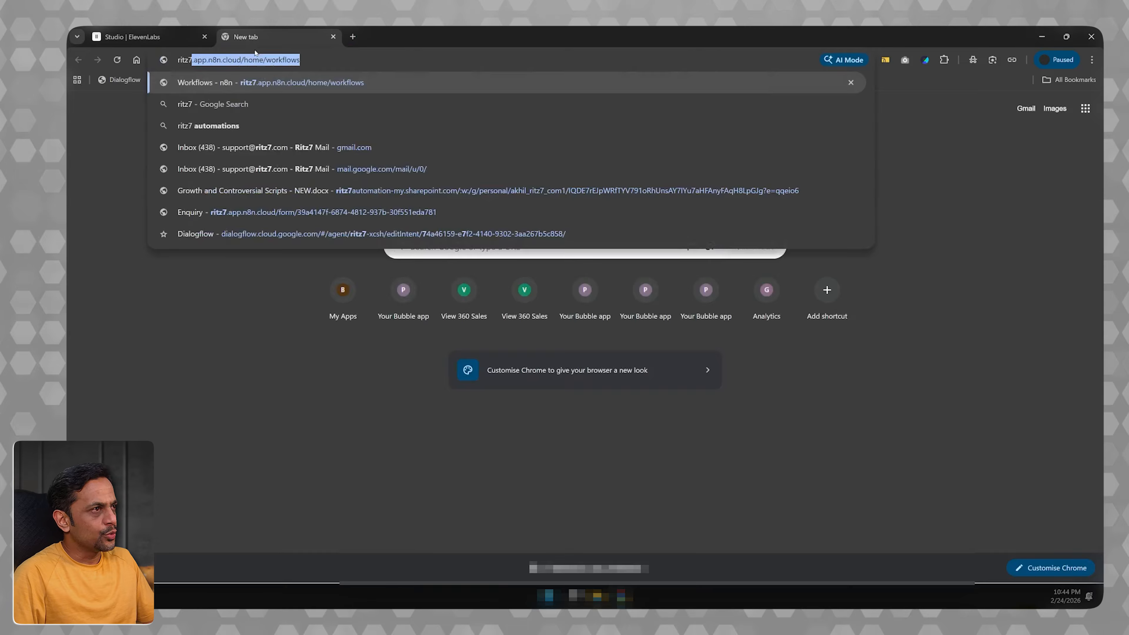
# - Go to ritz7.com/blog and open the article "RIP Coding! Emergent AI Turns Text Into Apps Instantly"
pyautogui.write('.com/b')
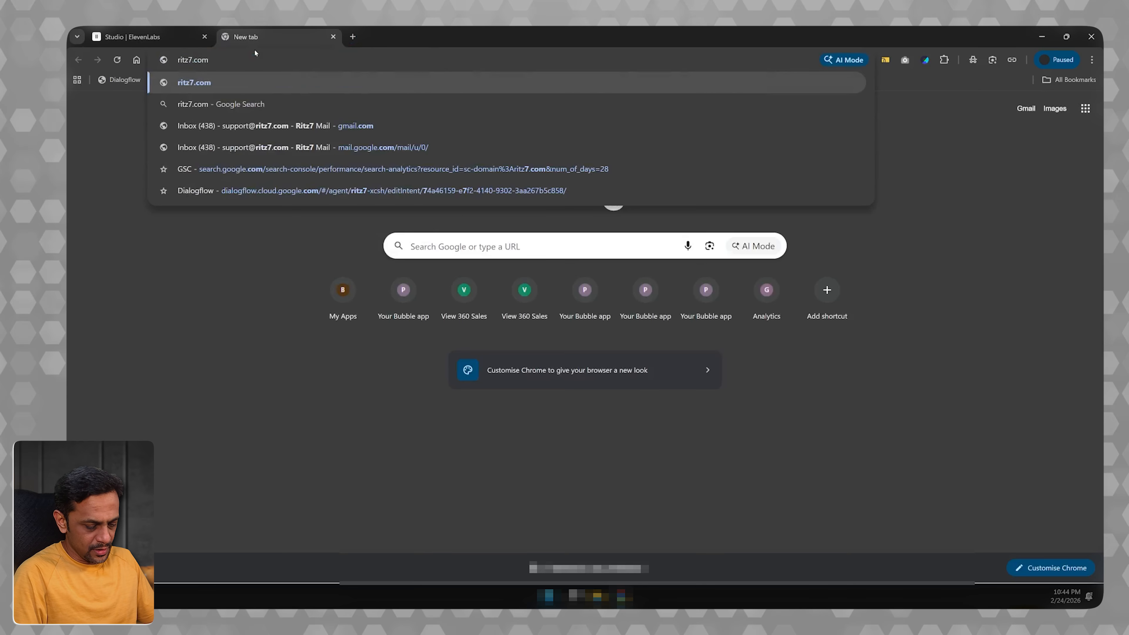
pyautogui.write('log')
pyautogui.press('Return')
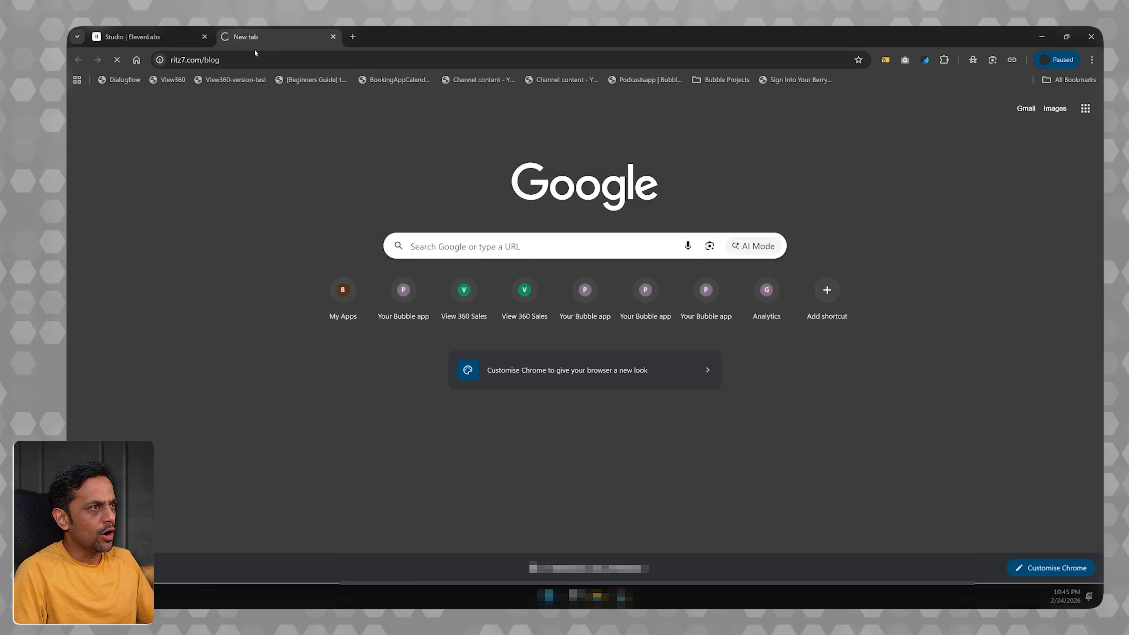
pyautogui.scroll(-5, 351, 309)
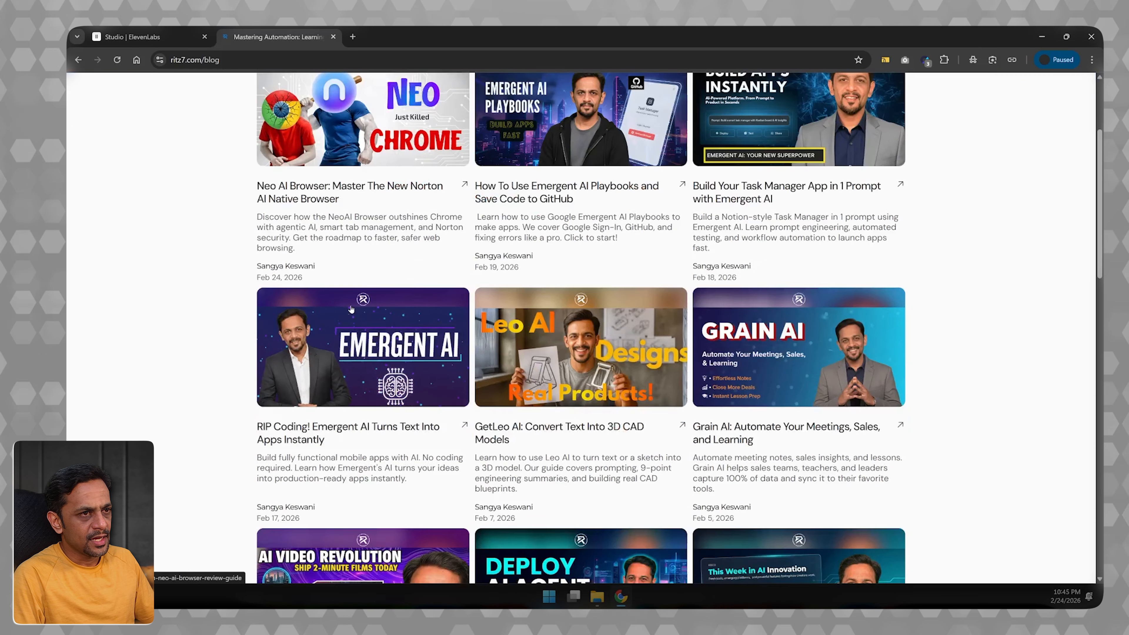
pyautogui.click(411, 342)
# - Copy the article's address and enter it as the import URL of a new URL to audio project in ElevenLabs Studio
pyautogui.click(344, 59)
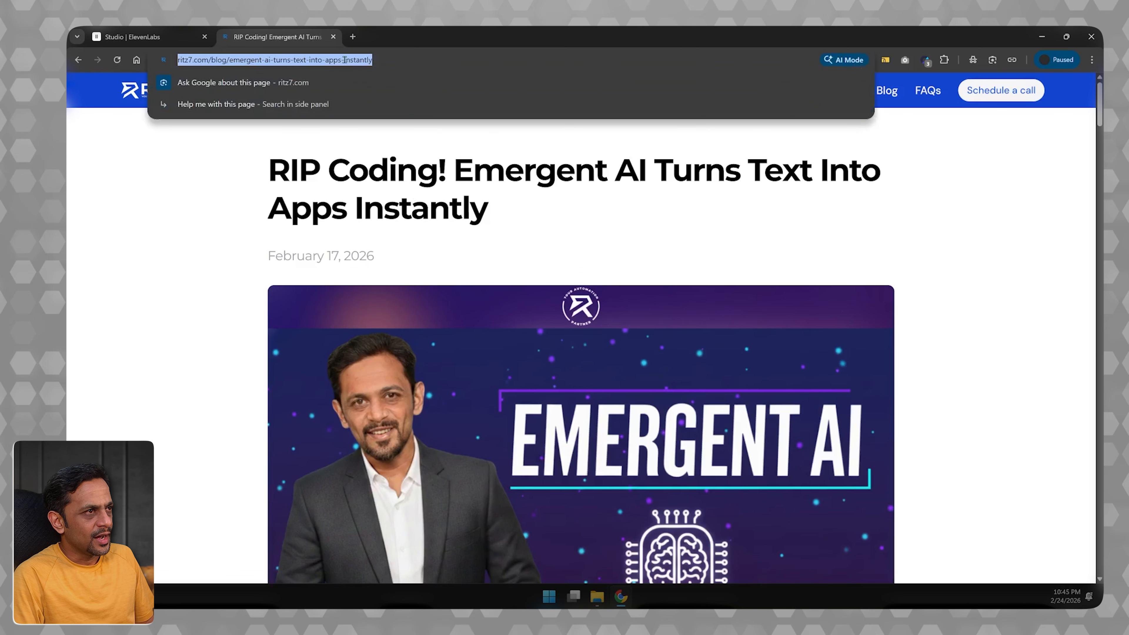
pyautogui.click(215, 237)
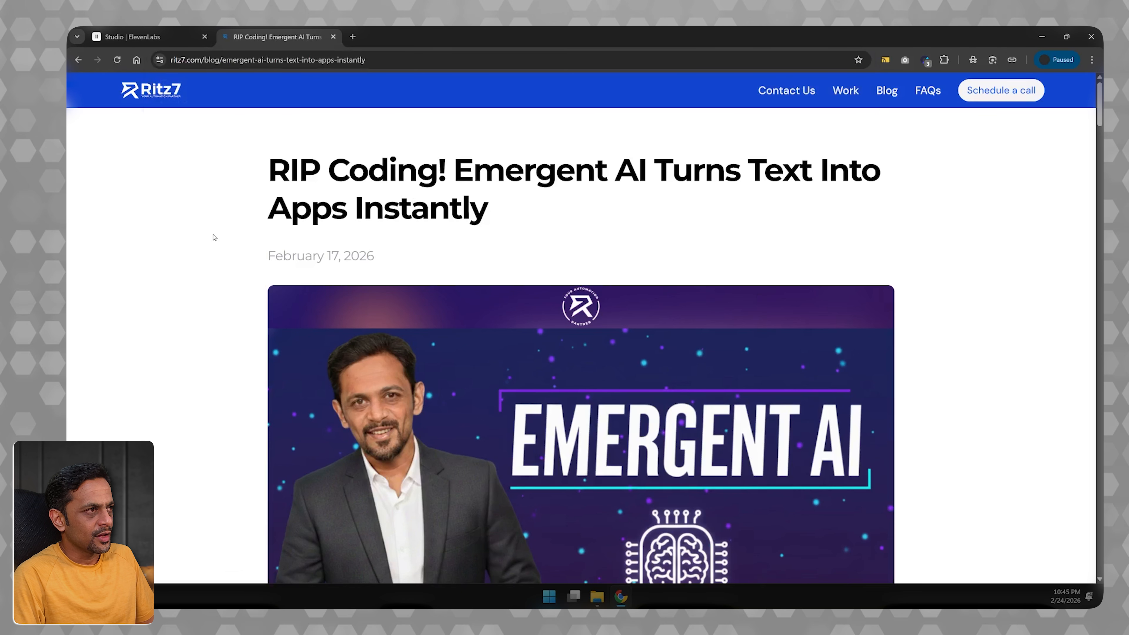
pyautogui.click(153, 40)
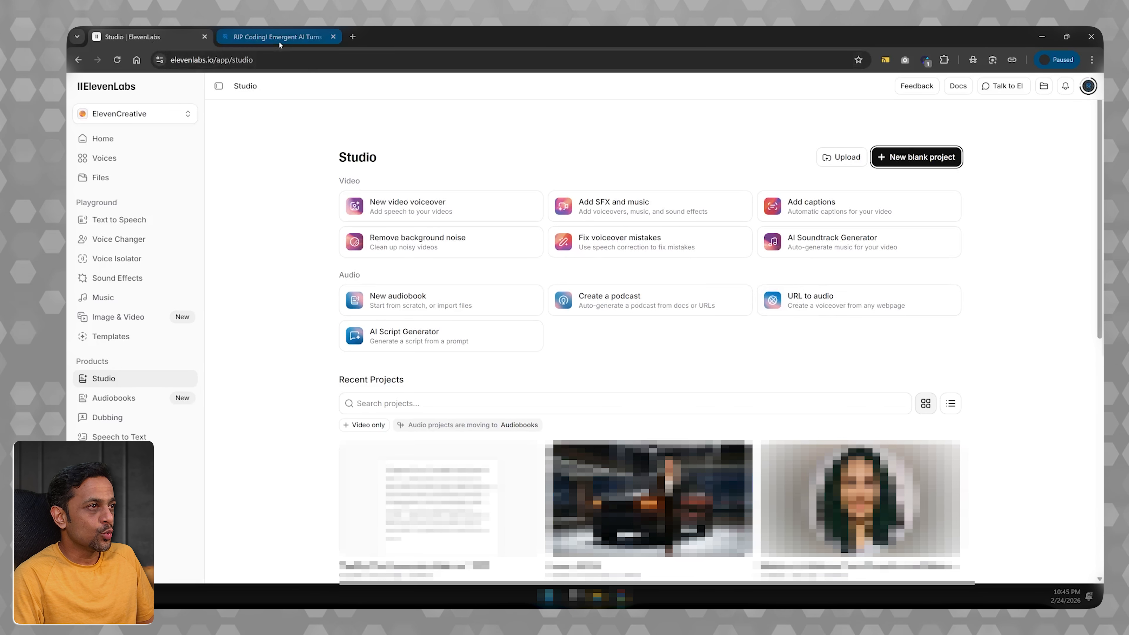
pyautogui.moveTo(279, 41)
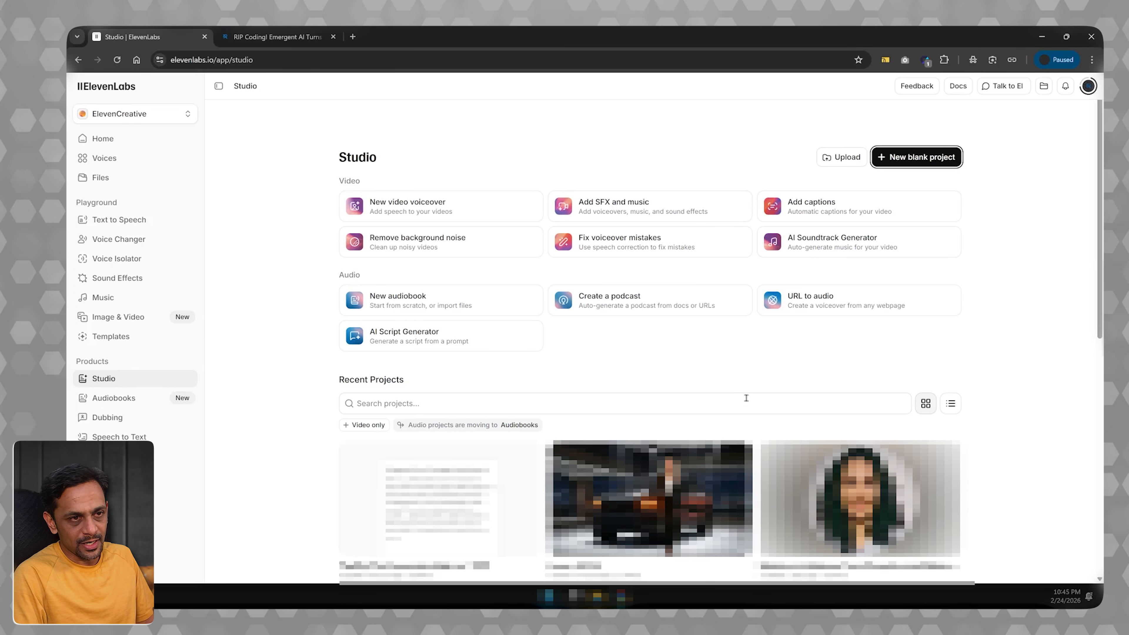
pyautogui.click(803, 300)
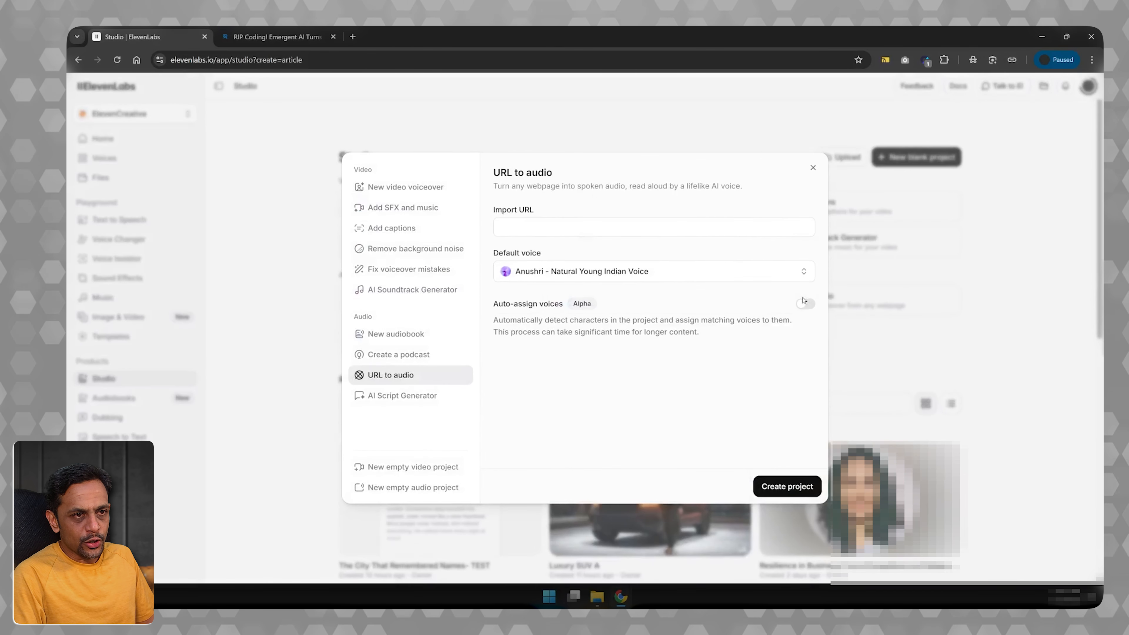
pyautogui.click(557, 229)
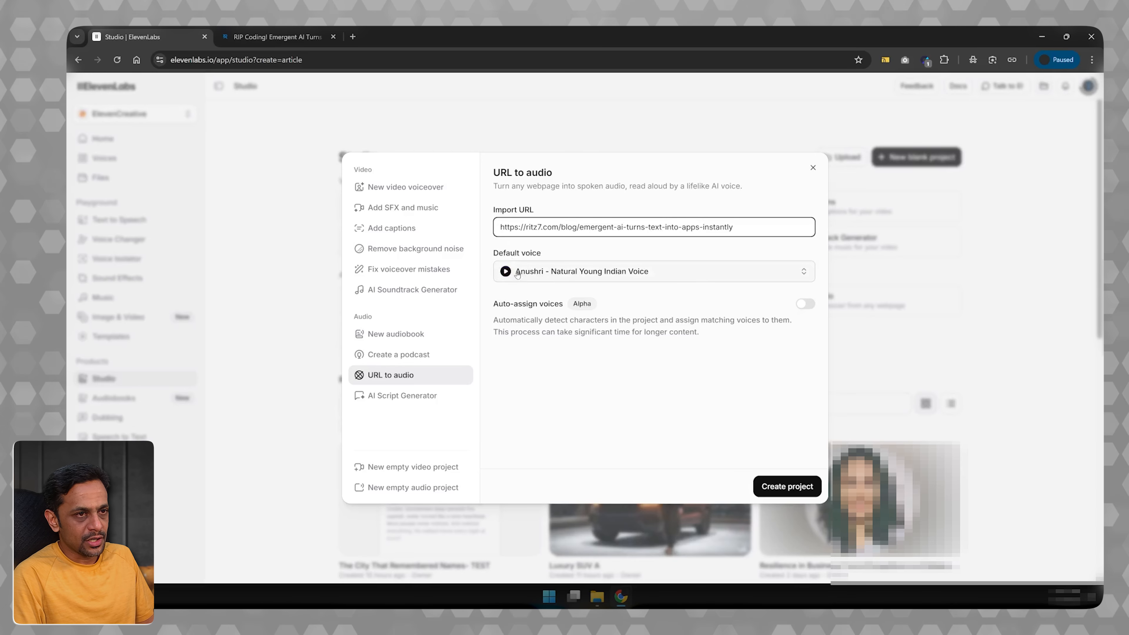
# - Preview the default Natural Young Indian Voice and create the URL to audio project
pyautogui.click(506, 271)
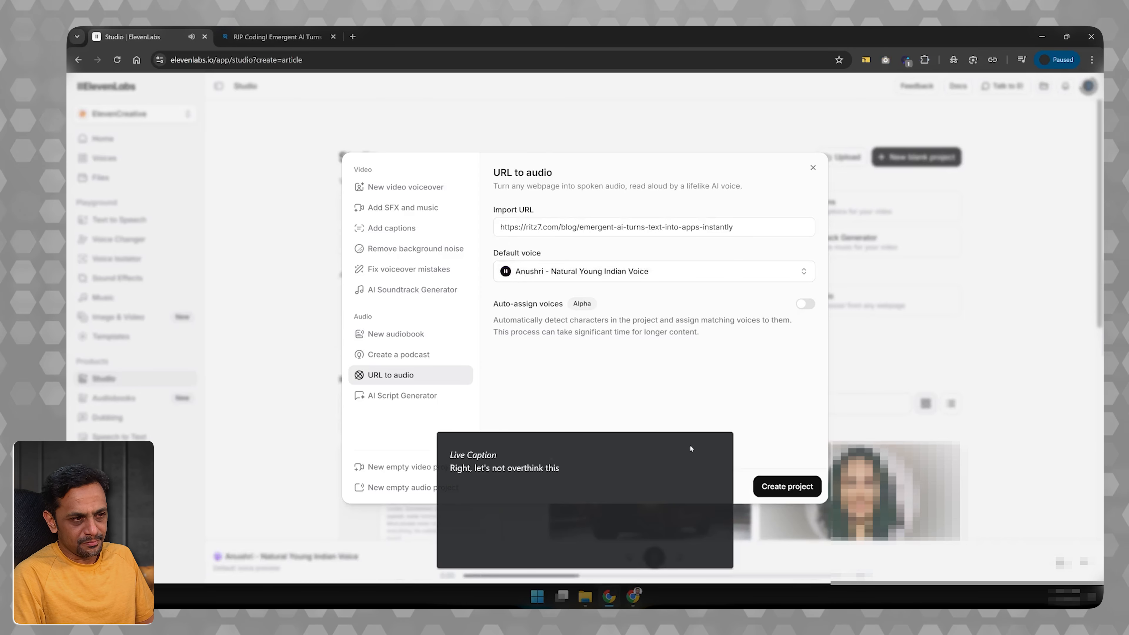
pyautogui.click(724, 441)
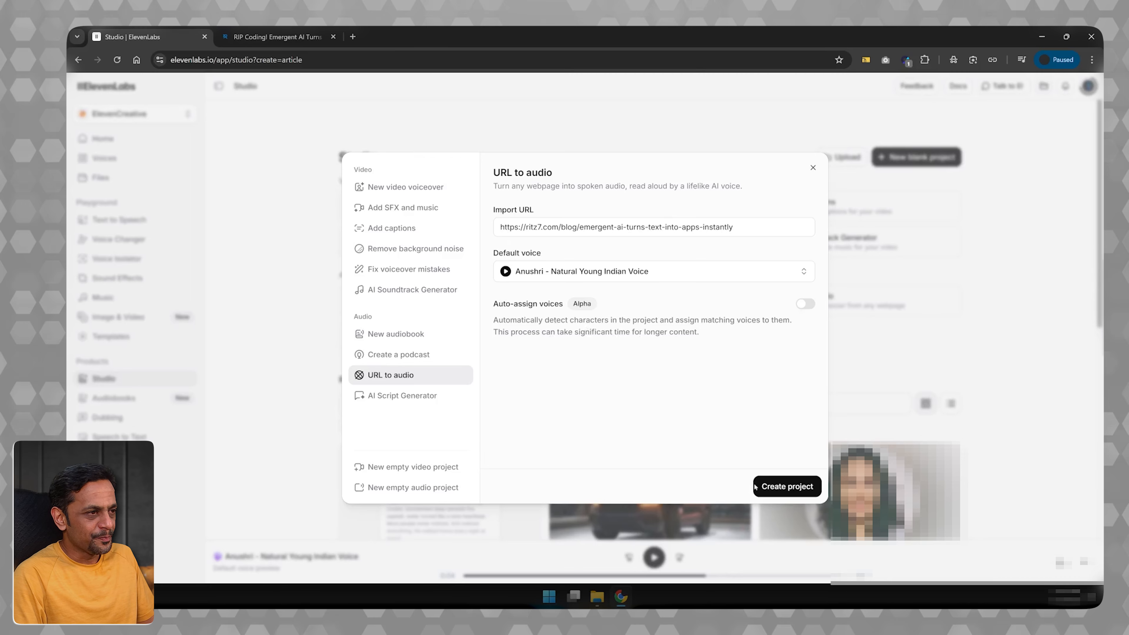
pyautogui.click(780, 488)
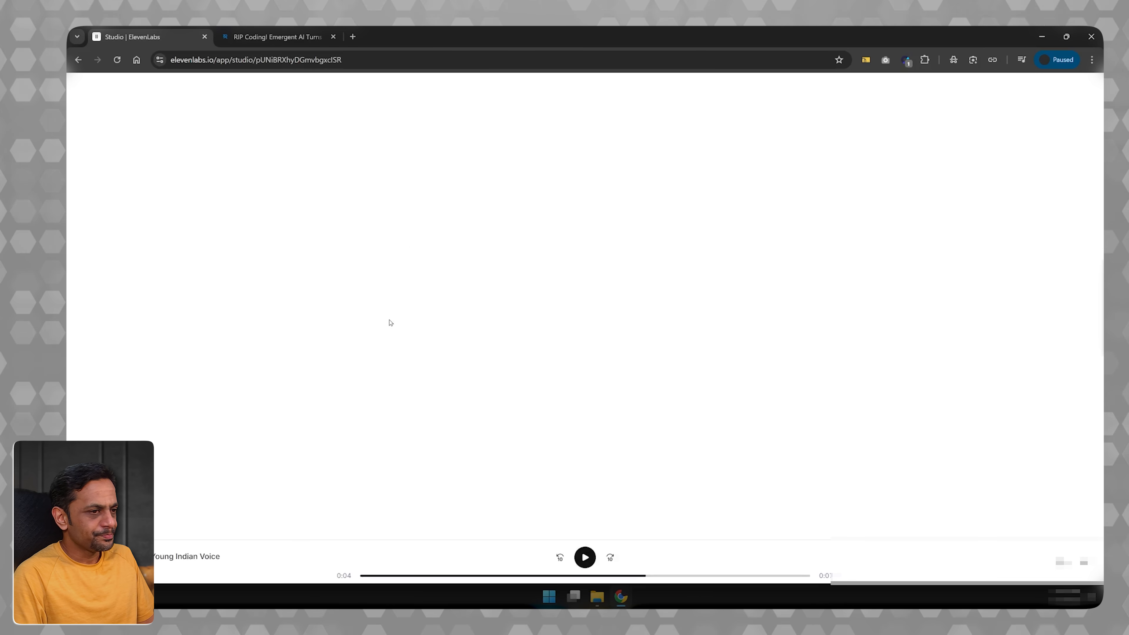
# - Look at the original article, and read through the imported headings and paragraphs in the Studio project
pyautogui.click(276, 36)
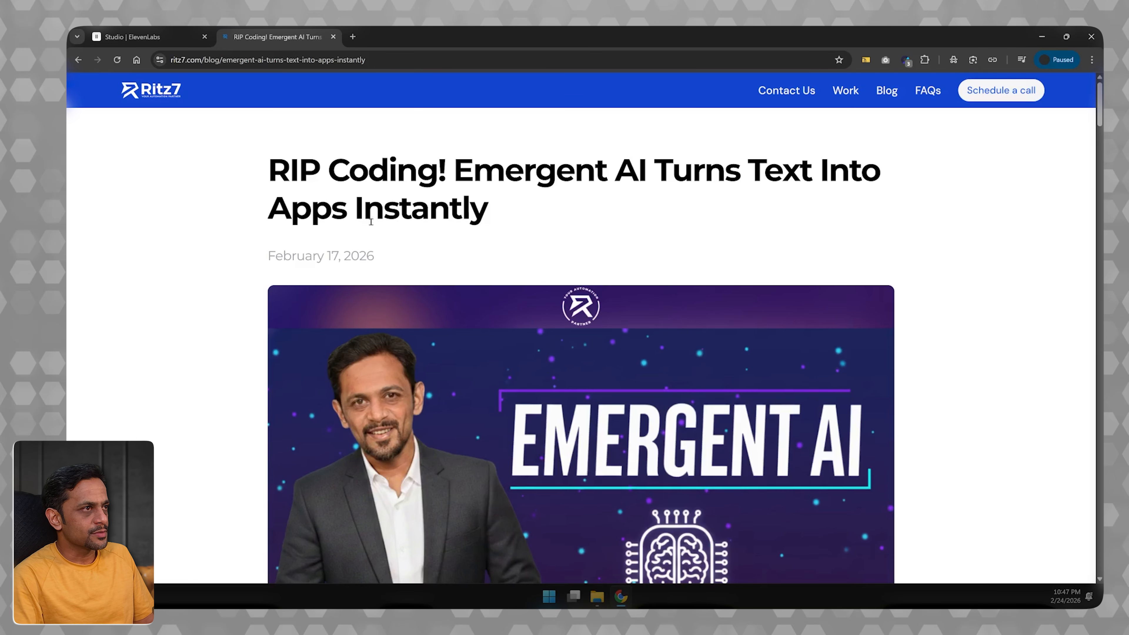
pyautogui.click(166, 35)
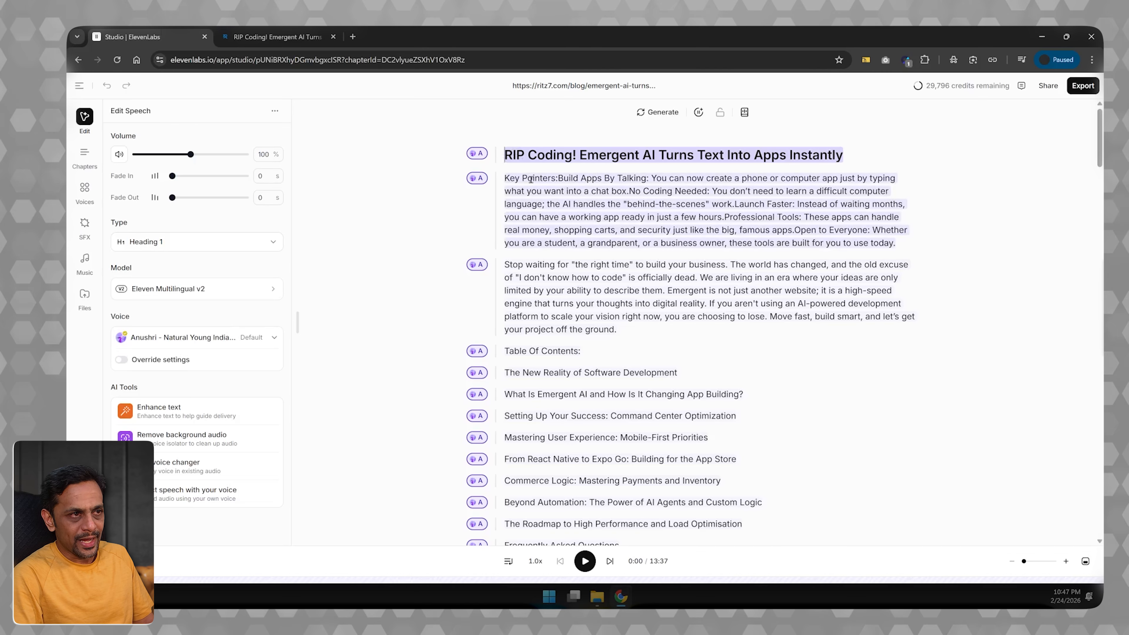
pyautogui.scroll(-4, 577, 267)
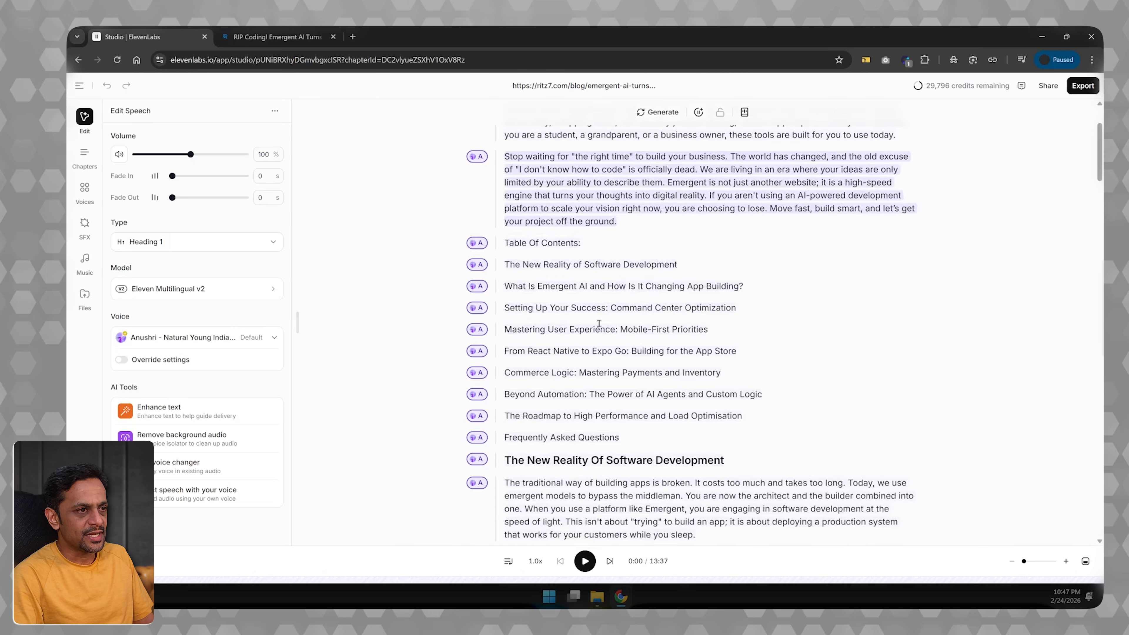
pyautogui.scroll(-4, 599, 323)
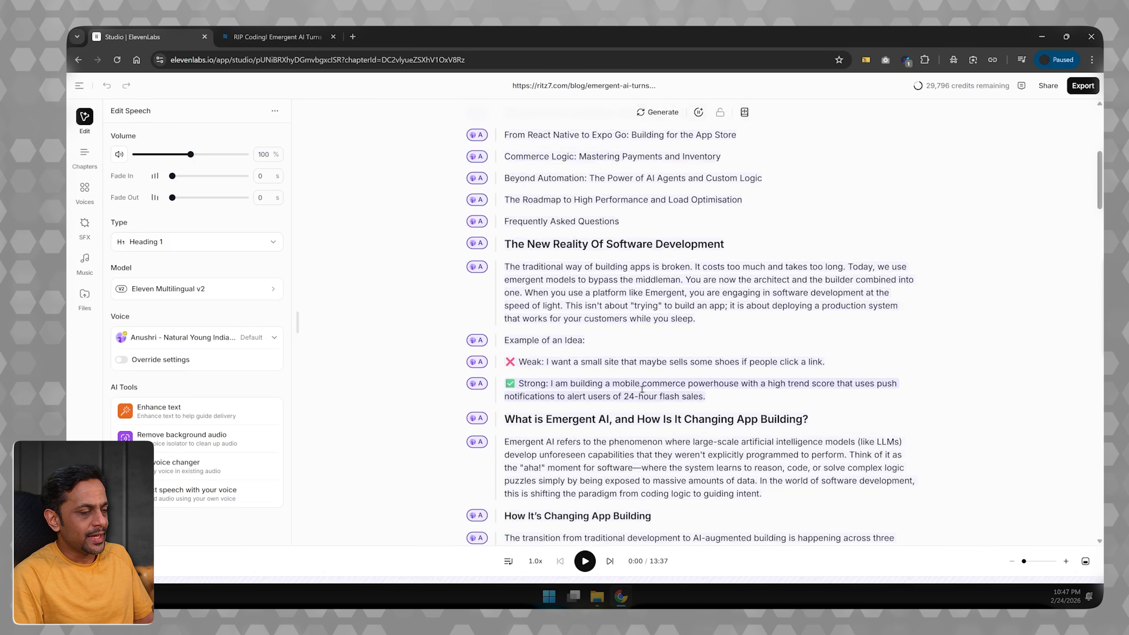
pyautogui.scroll(7, 627, 422)
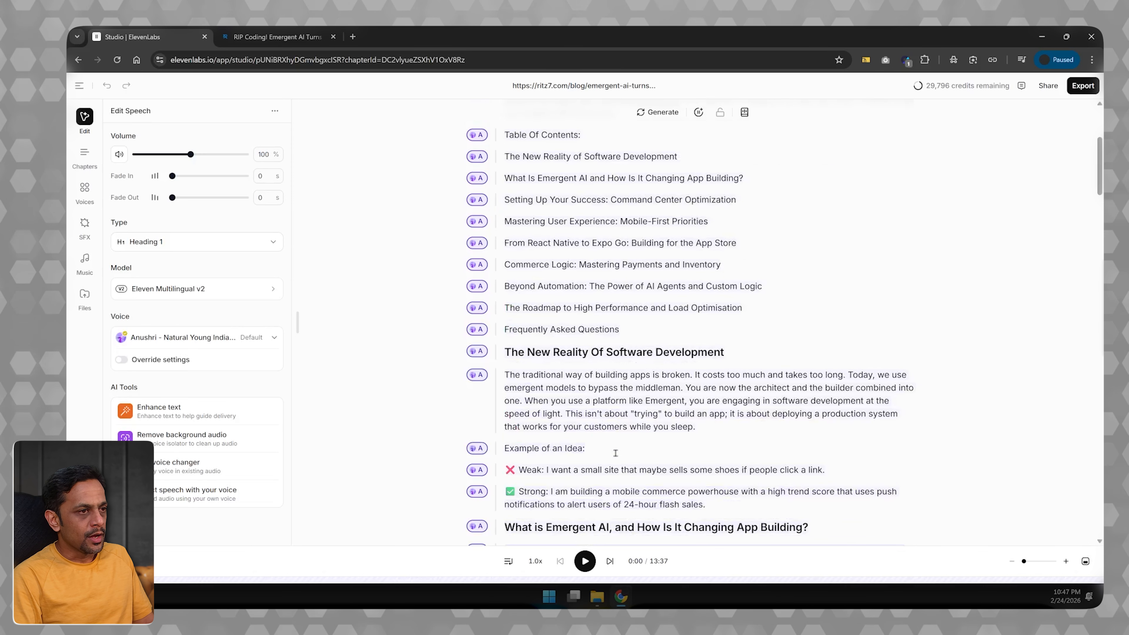
pyautogui.scroll(2, 616, 453)
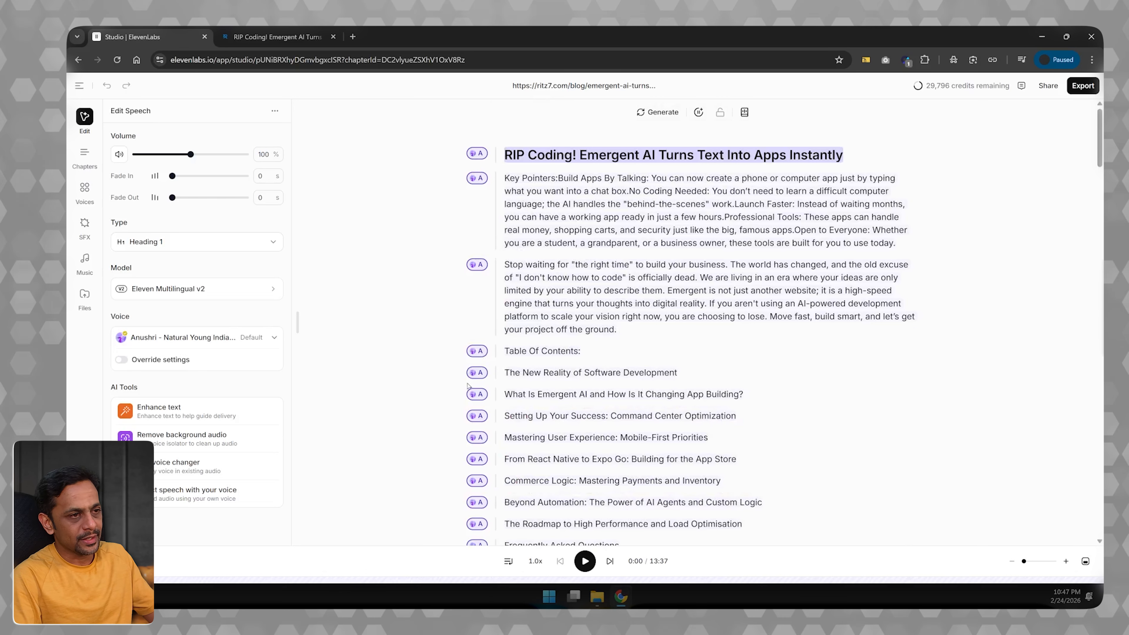
pyautogui.scroll(-20, 589, 371)
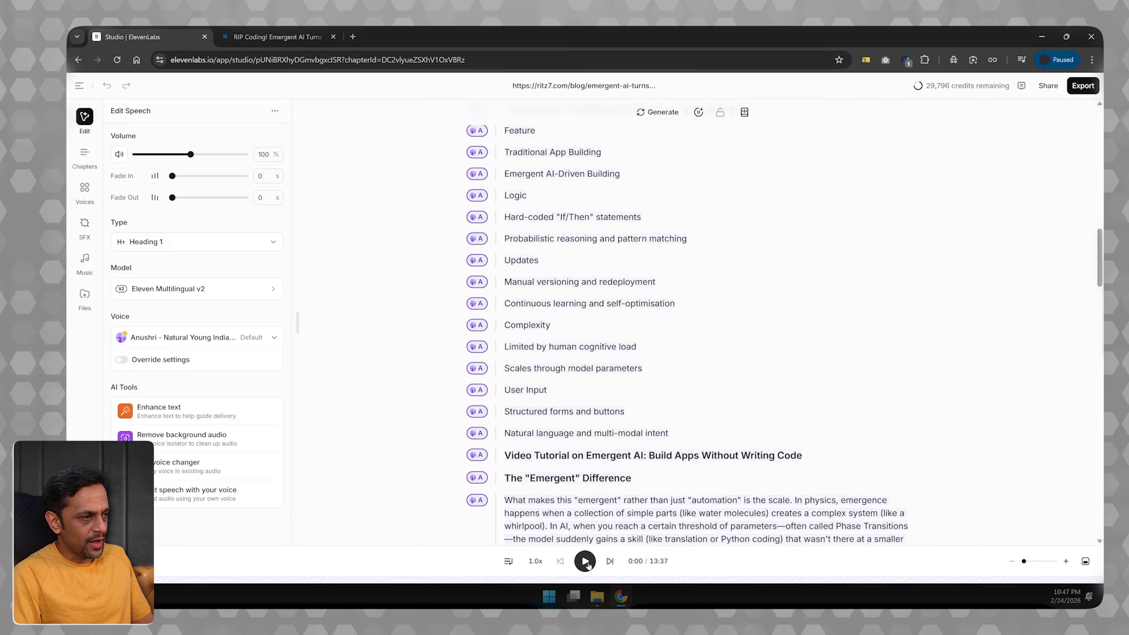
# - Generate and play the narration from the article's title, dismiss the live captions and pause playback
pyautogui.click(585, 561)
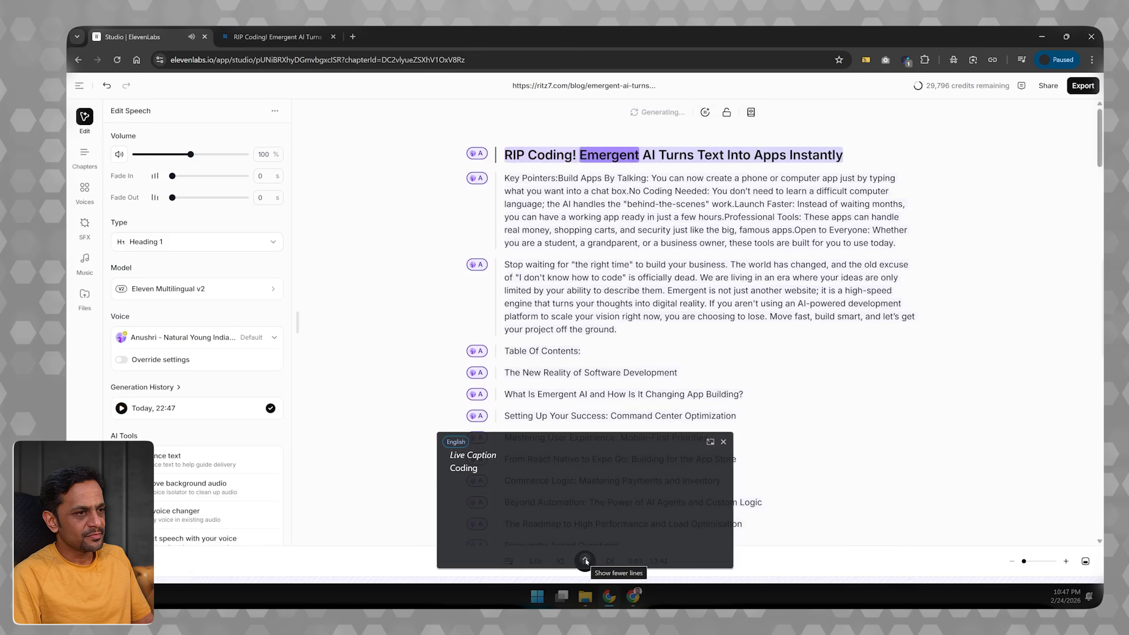
pyautogui.click(723, 442)
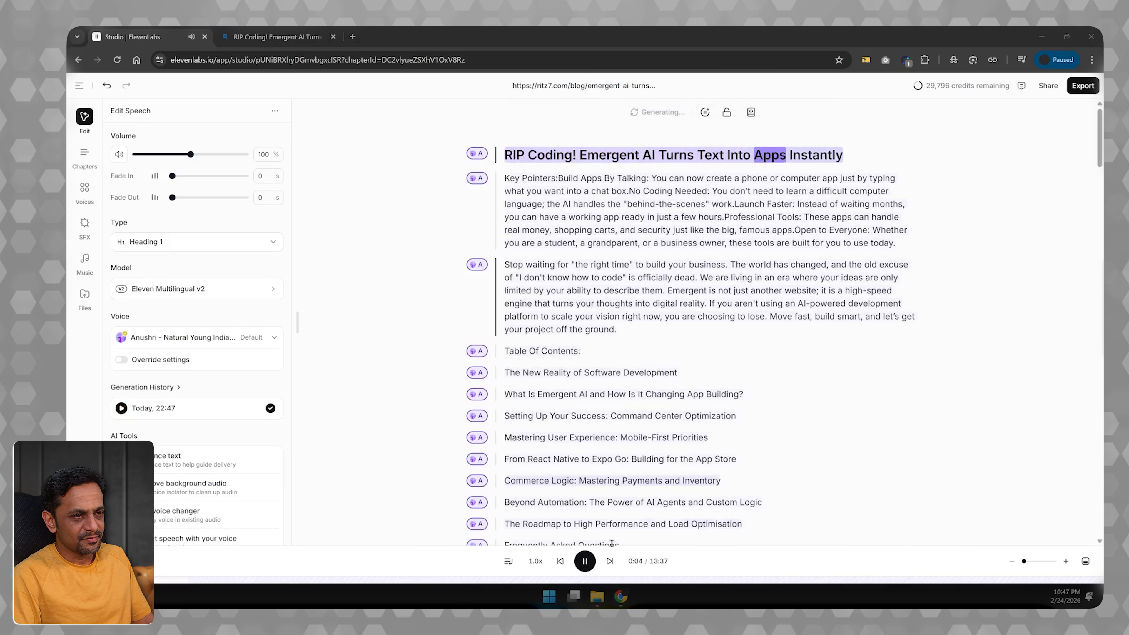
pyautogui.click(585, 561)
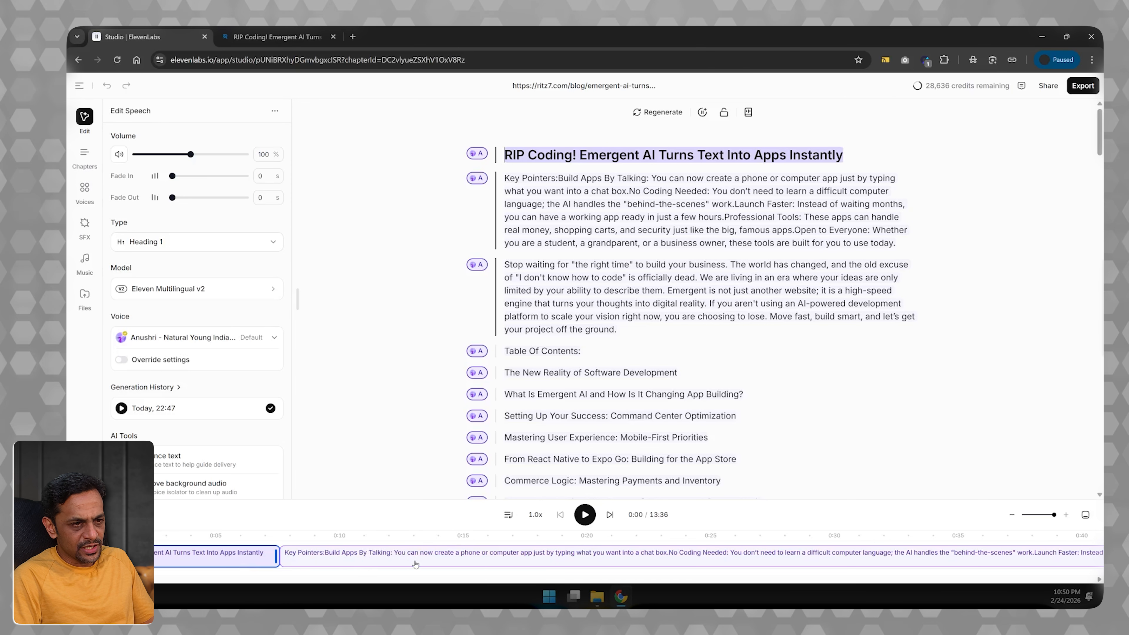
# - Examine the opening paragraph clips along the timeline and return to the title block
pyautogui.hscroll(5, 415, 564)
pyautogui.hscroll(3, 415, 564)
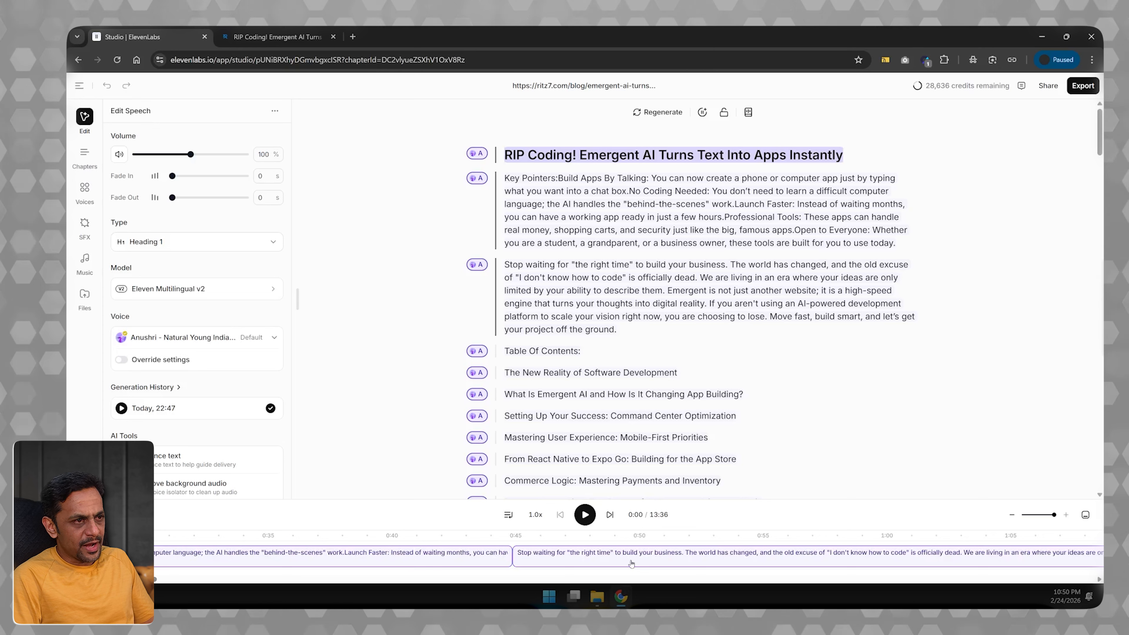
pyautogui.hscroll(5, 619, 564)
pyautogui.hscroll(1, 631, 564)
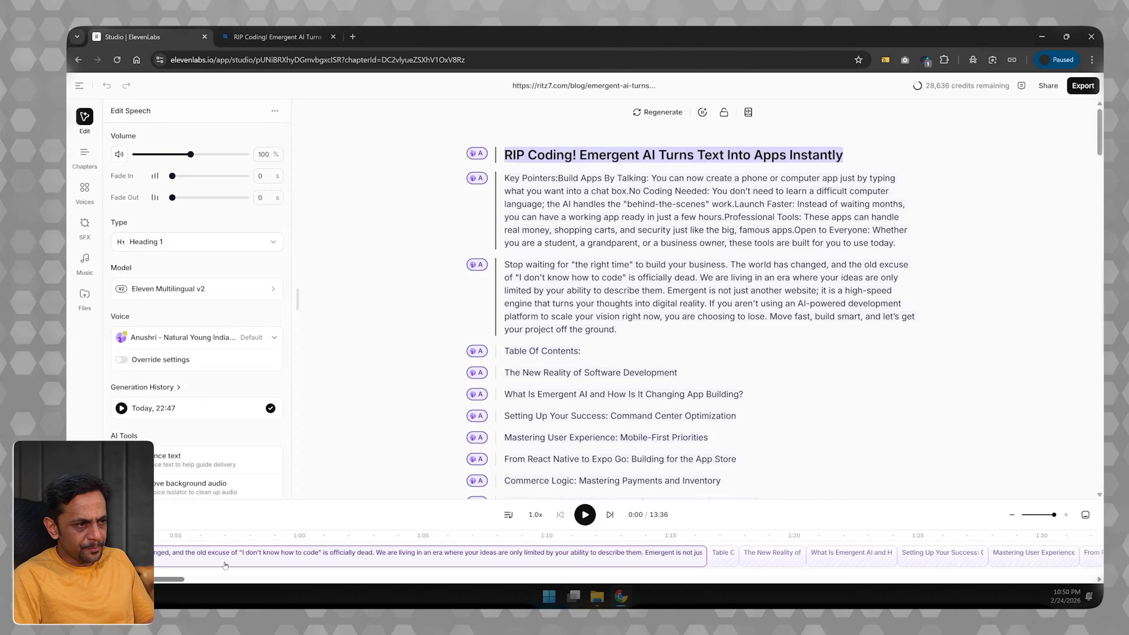
pyautogui.click(477, 152)
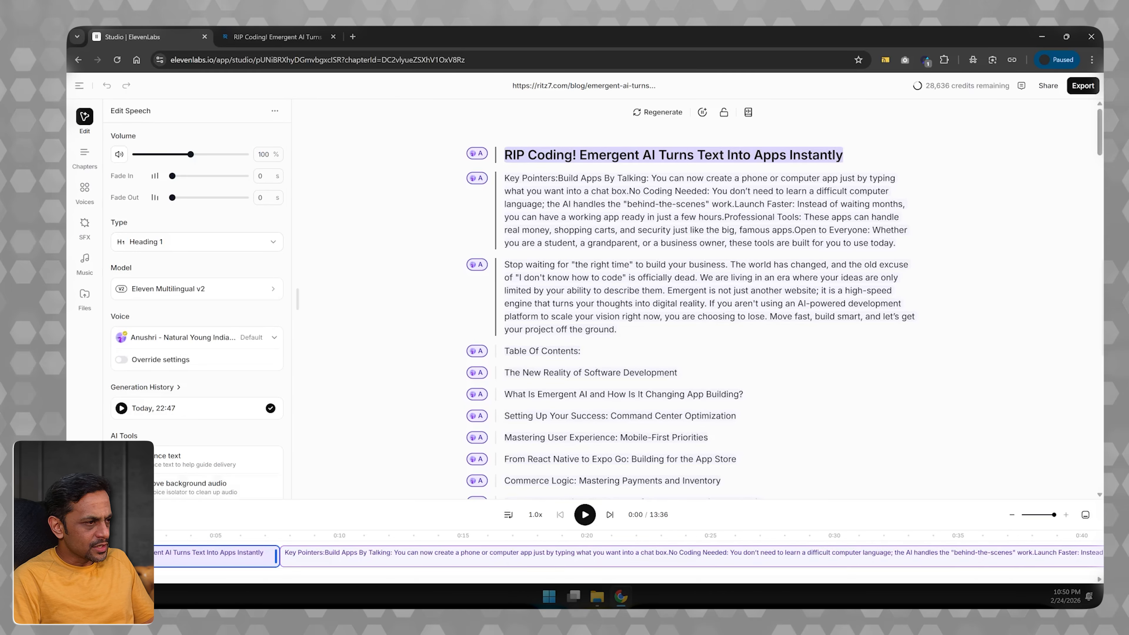
# - Play the title's generated narration briefly and inspect the waveforms of the paragraph clips along the timeline
pyautogui.click(584, 515)
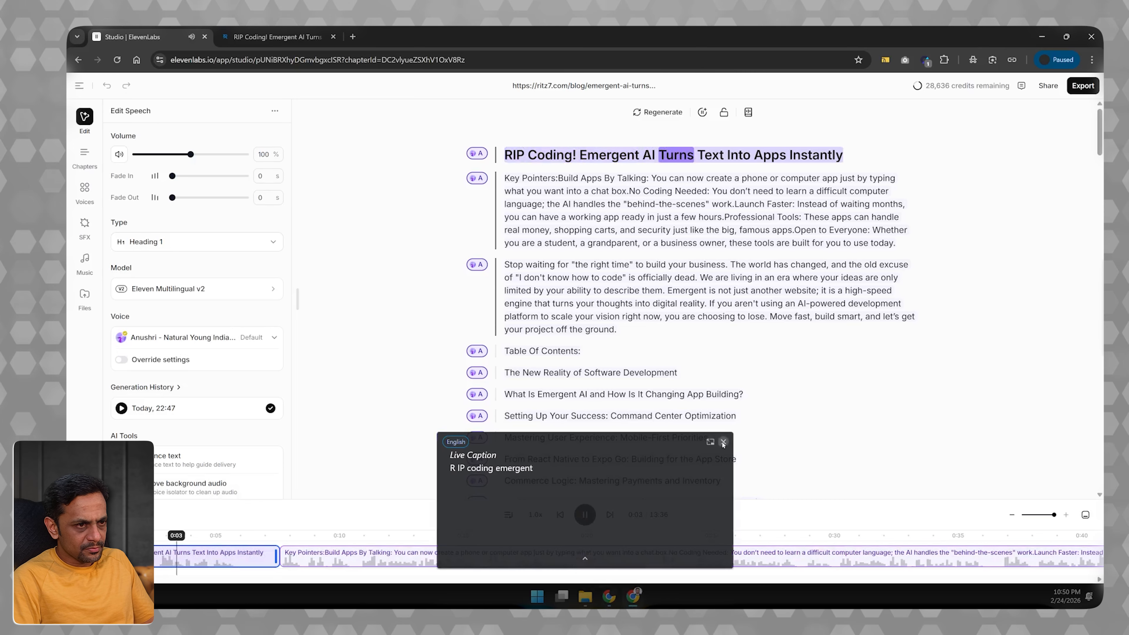
pyautogui.click(584, 515)
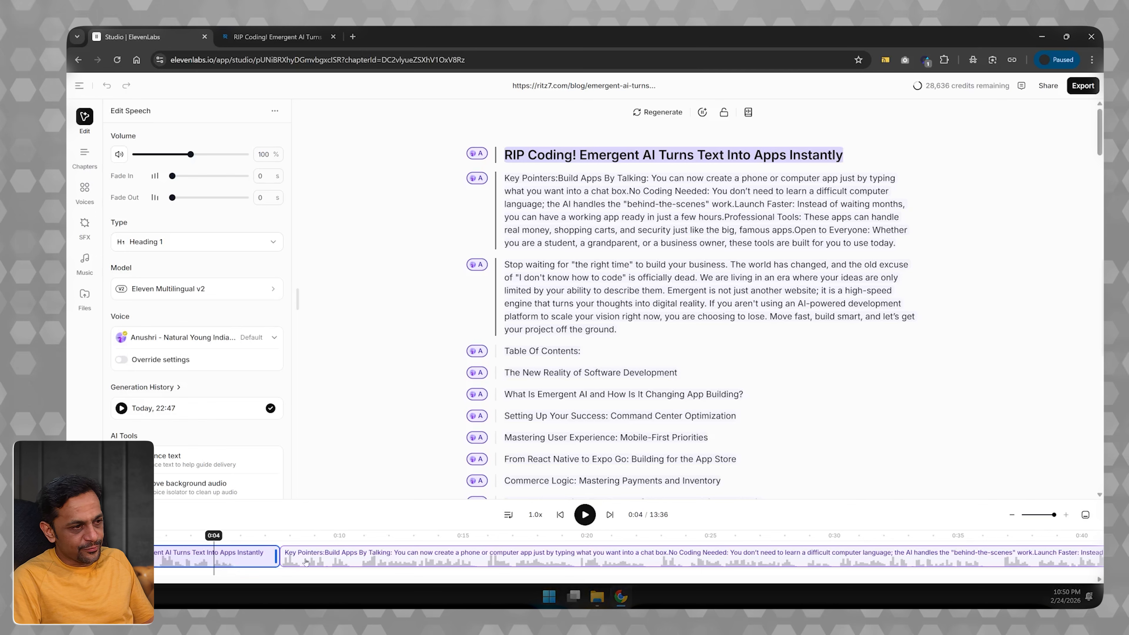
pyautogui.hscroll(2, 375, 564)
pyautogui.hscroll(20, 375, 564)
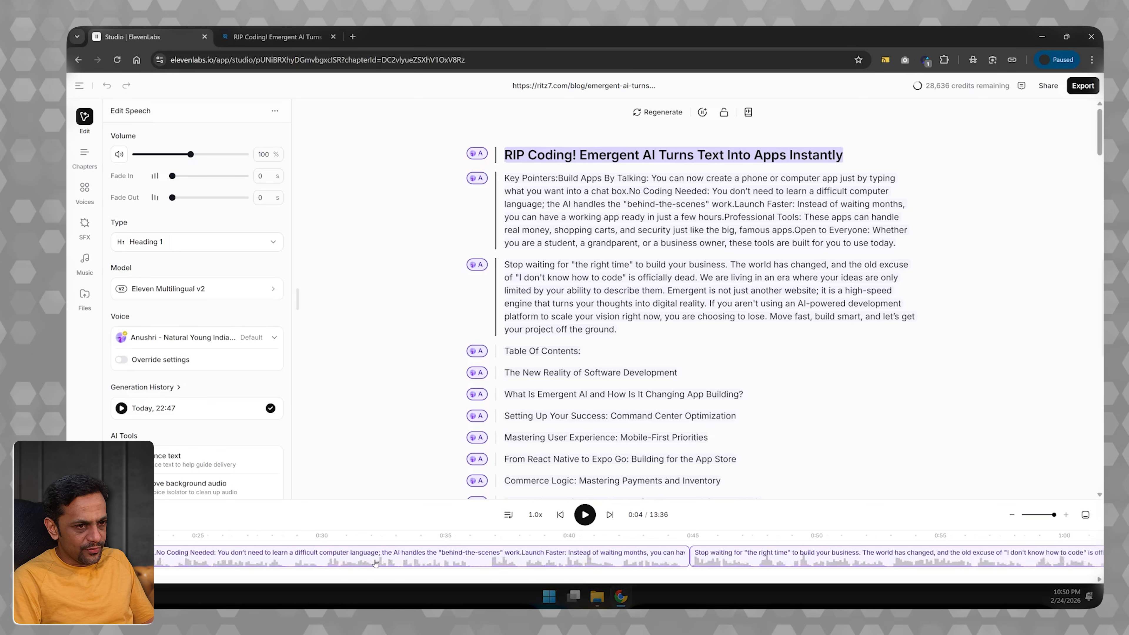
pyautogui.hscroll(10, 375, 564)
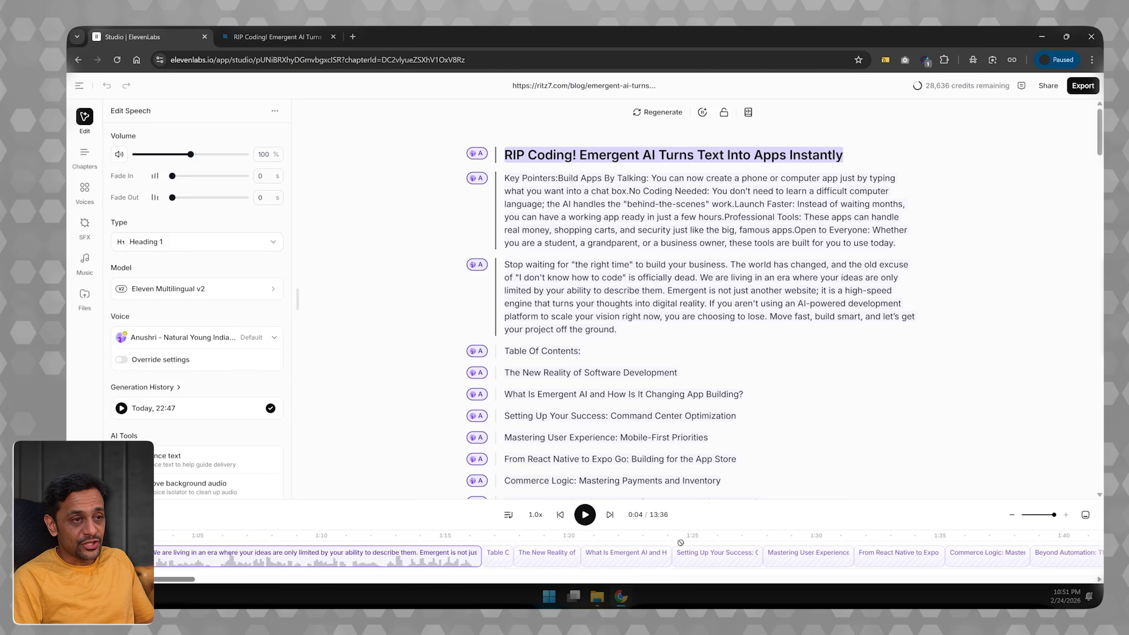
# - Review the public access options for sharing the project and close the sharing dialog without changing them
pyautogui.click(1047, 85)
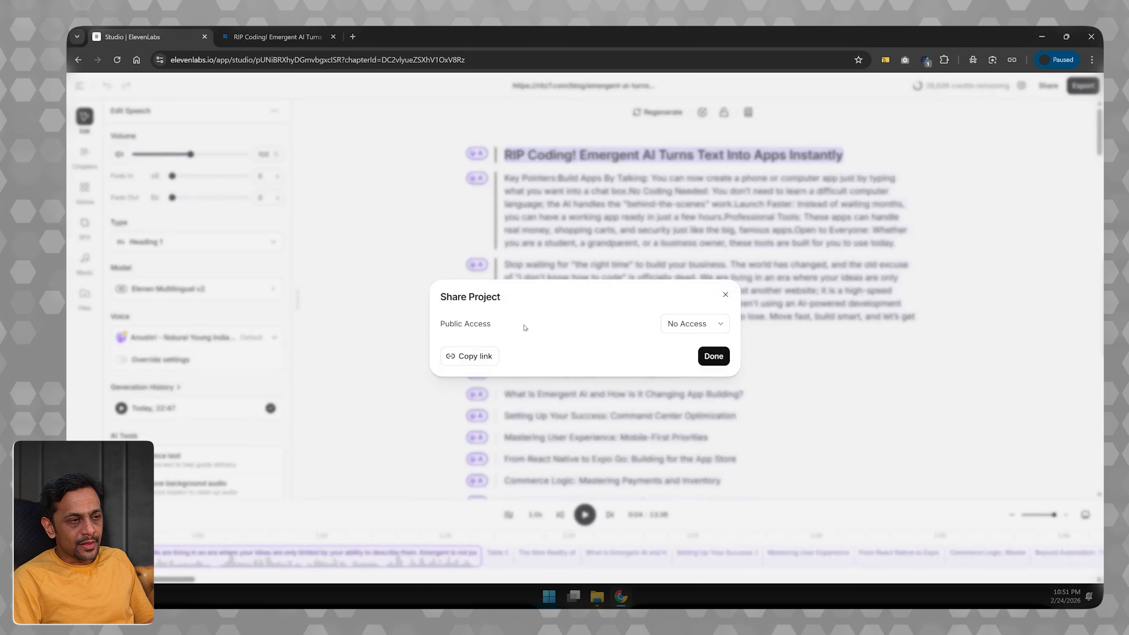
pyautogui.click(679, 329)
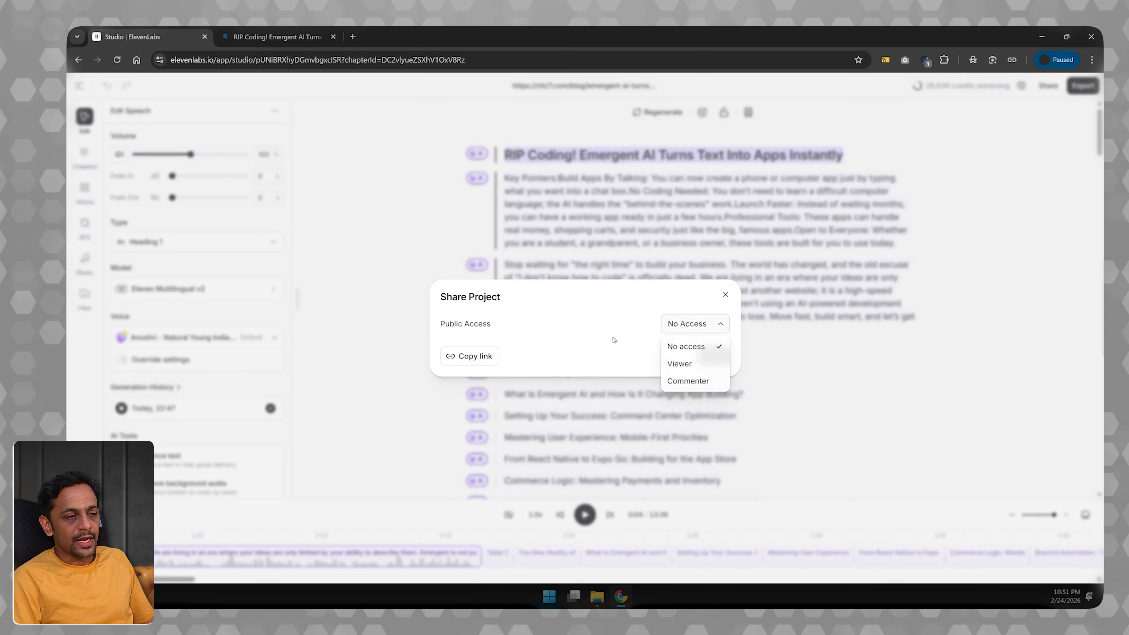
pyautogui.click(726, 296)
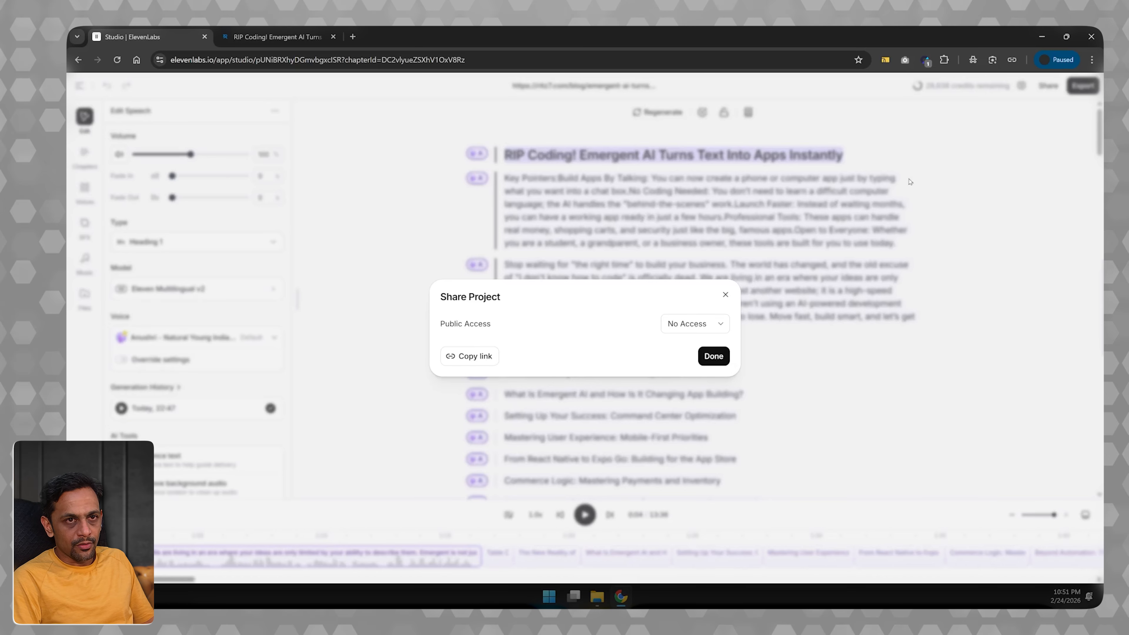
pyautogui.click(725, 296)
# - Check the project's export settings without exporting, and inspect the clips further along the timeline
pyautogui.click(1085, 84)
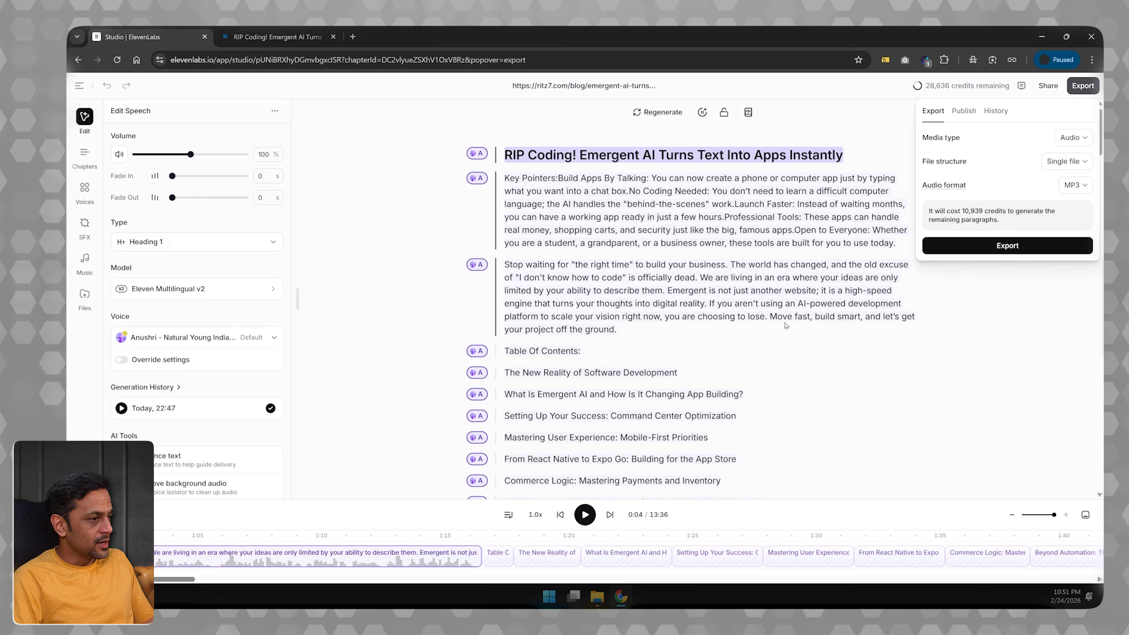
pyautogui.press('Escape')
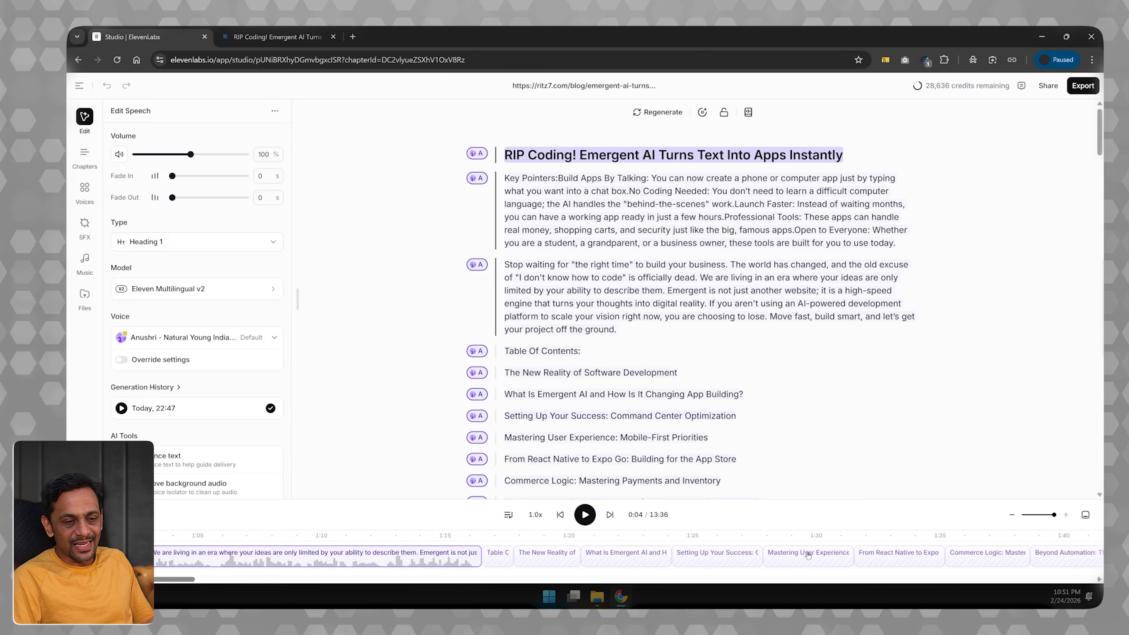
pyautogui.hscroll(5, 808, 555)
pyautogui.hscroll(1, 807, 555)
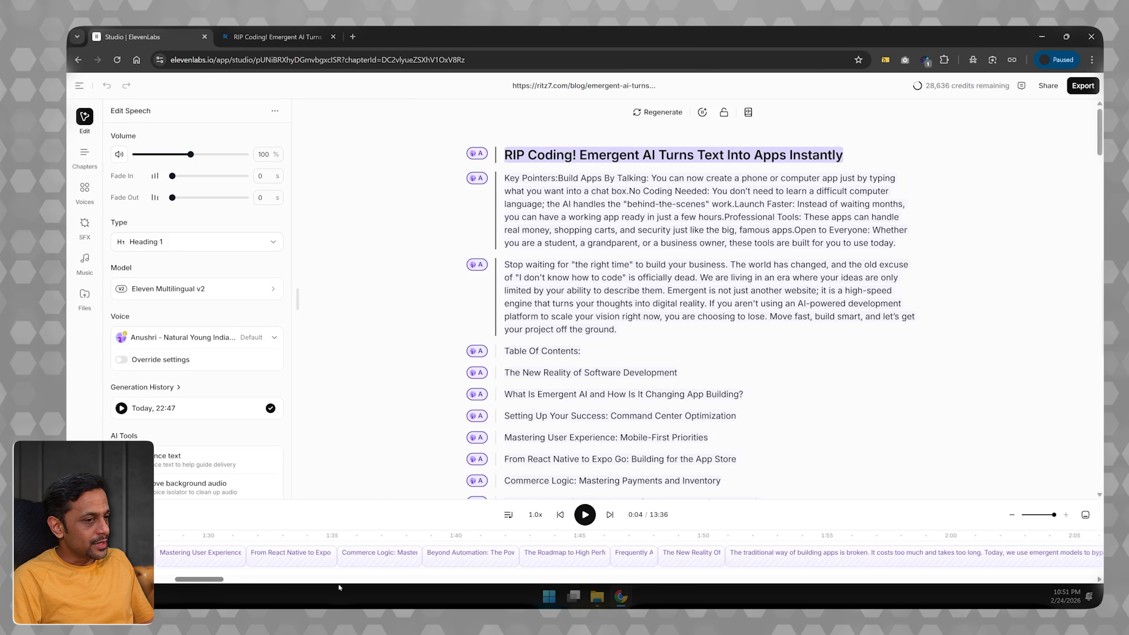
# - Assign the Amelia - gentle and emotive voice to the "Stop waiting for" paragraph and acknowledge its custom pricing notice
pyautogui.scroll(10, 737, 556)
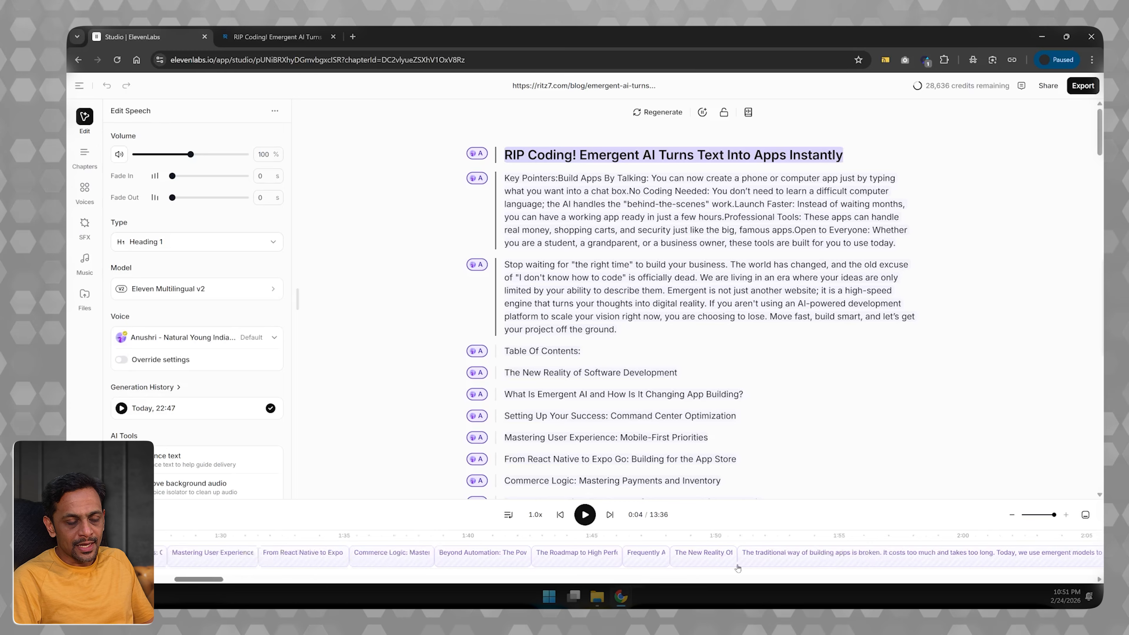
pyautogui.scroll(10, 737, 568)
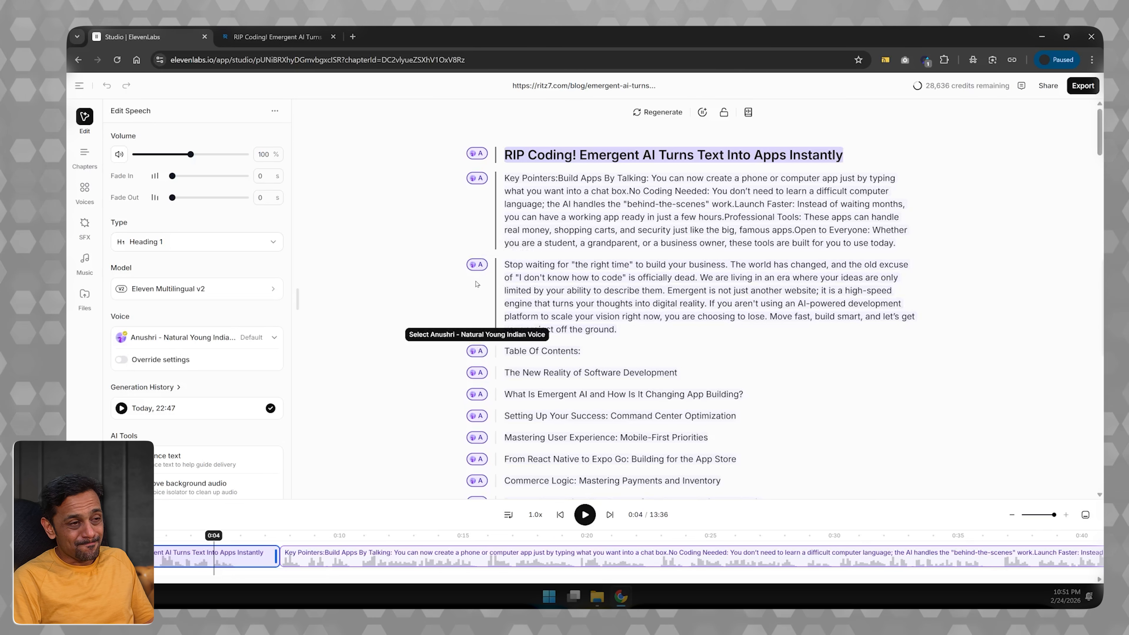
pyautogui.click(476, 265)
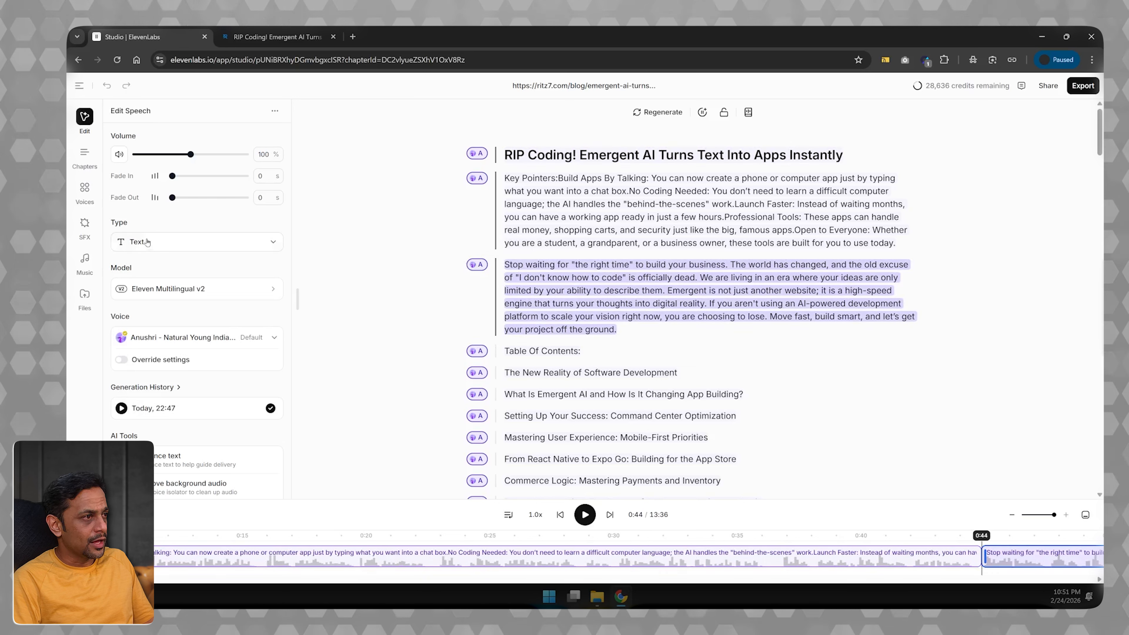
pyautogui.click(145, 339)
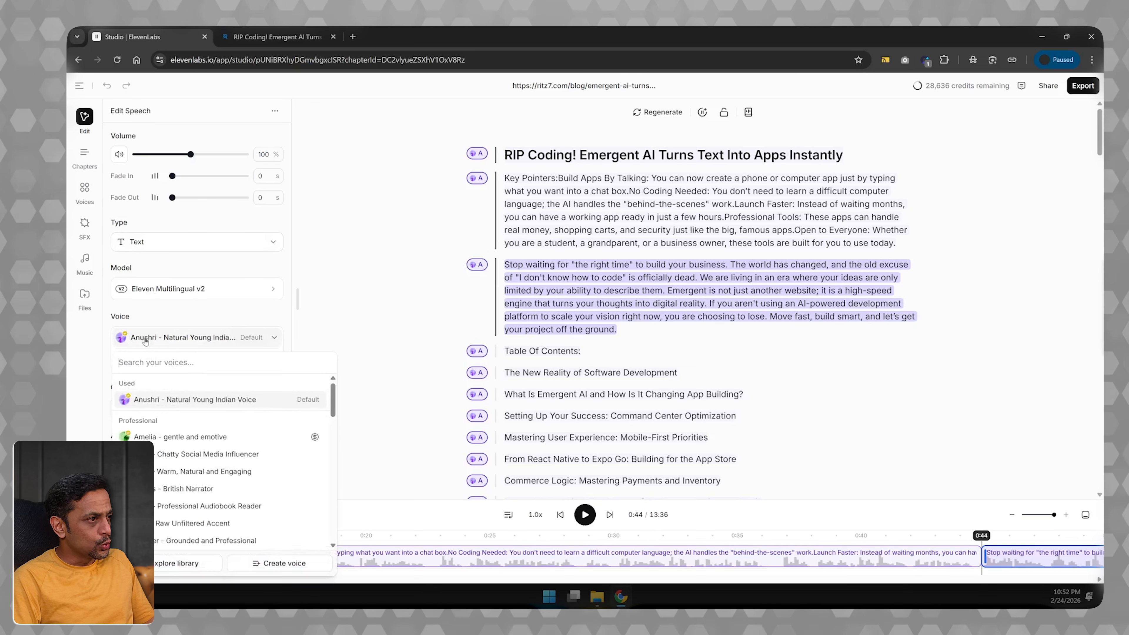
pyautogui.click(160, 438)
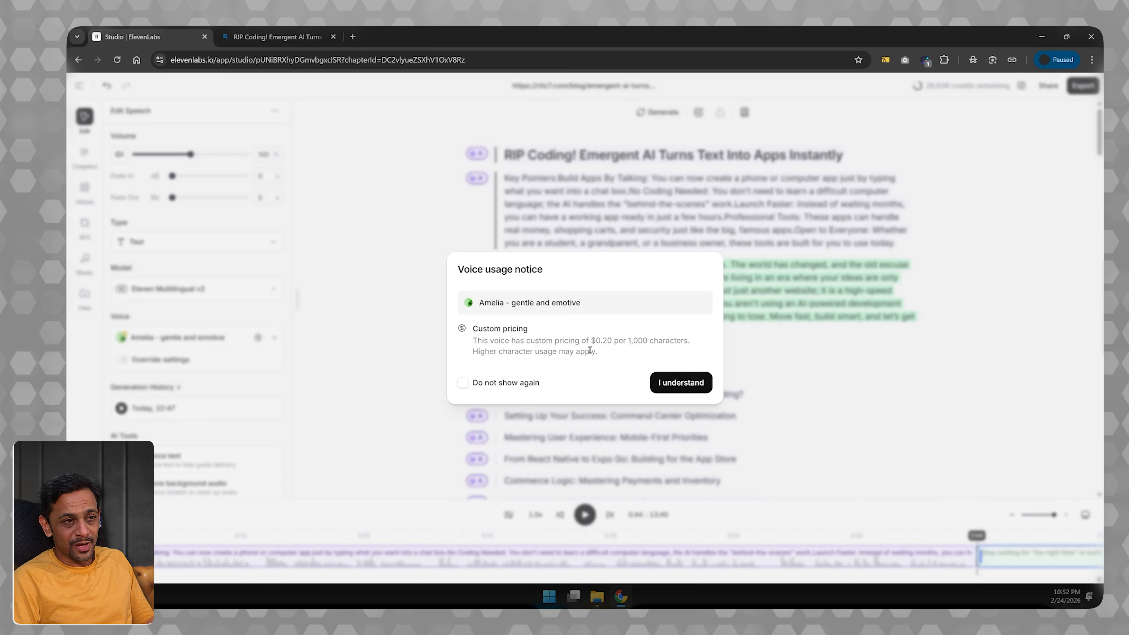
pyautogui.click(675, 388)
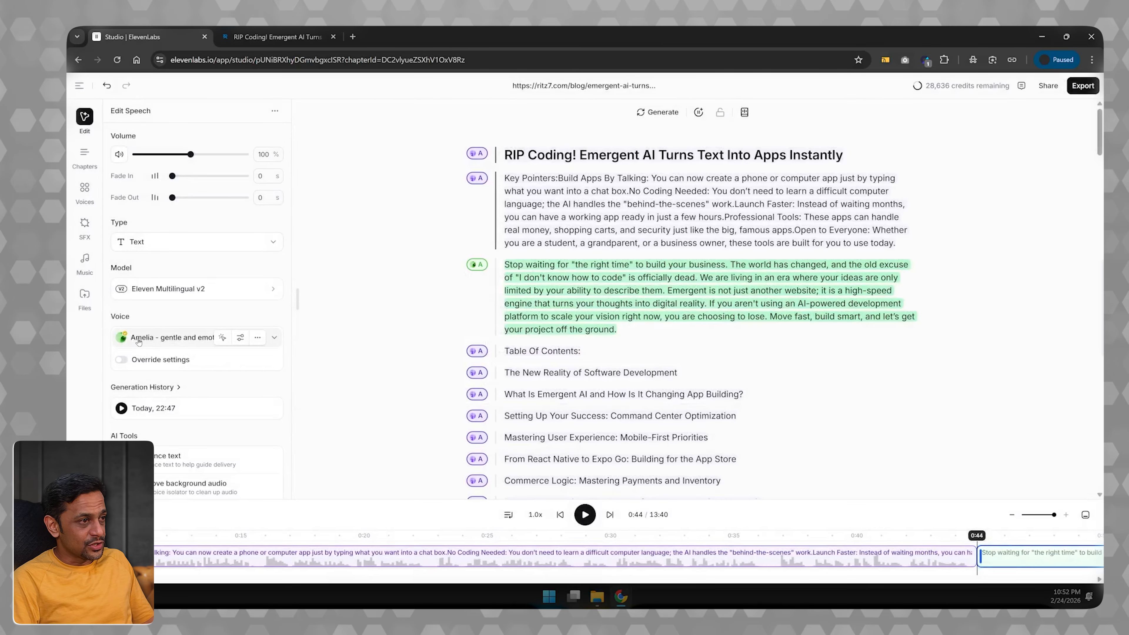
# - Change the voice of the "Stop waiting for" paragraph to Jeet - Raw Unfiltered Accent
pyautogui.click(156, 340)
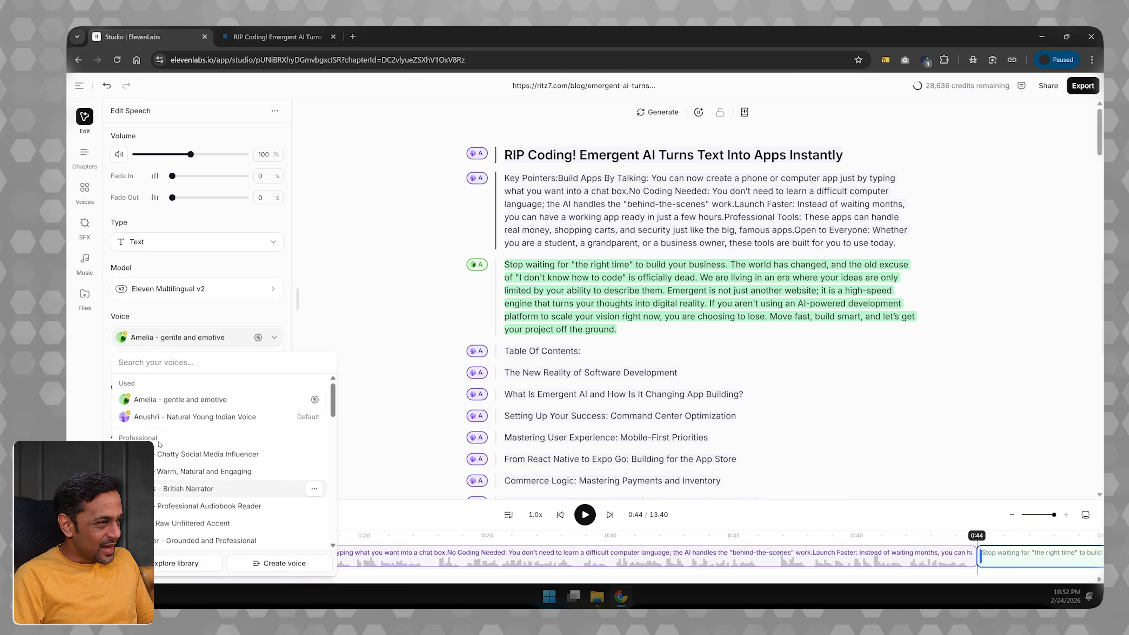
pyautogui.scroll(-1, 167, 458)
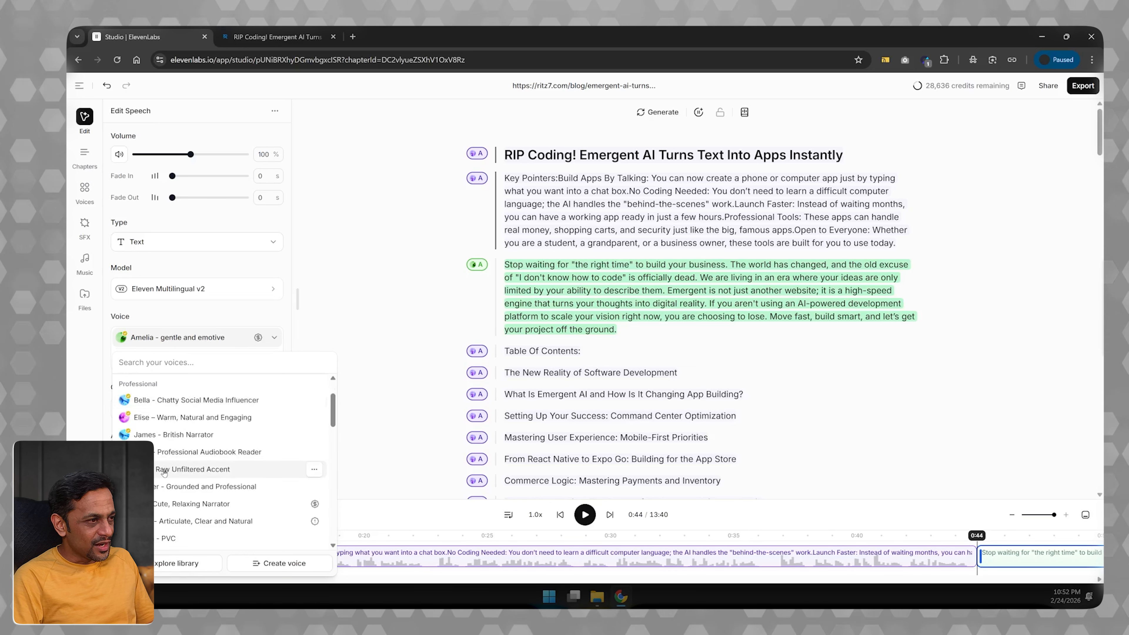
pyautogui.click(164, 470)
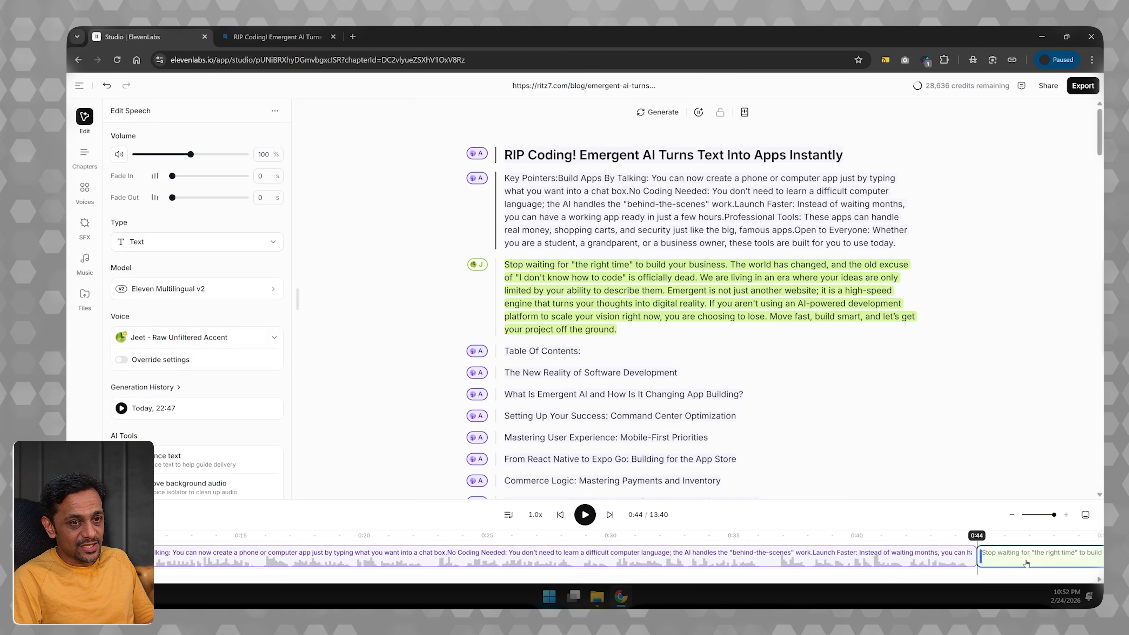
# - Generate and play the "Stop waiting for" paragraph's narration in the new voice, pausing it partway through
pyautogui.hscroll(5, 1026, 563)
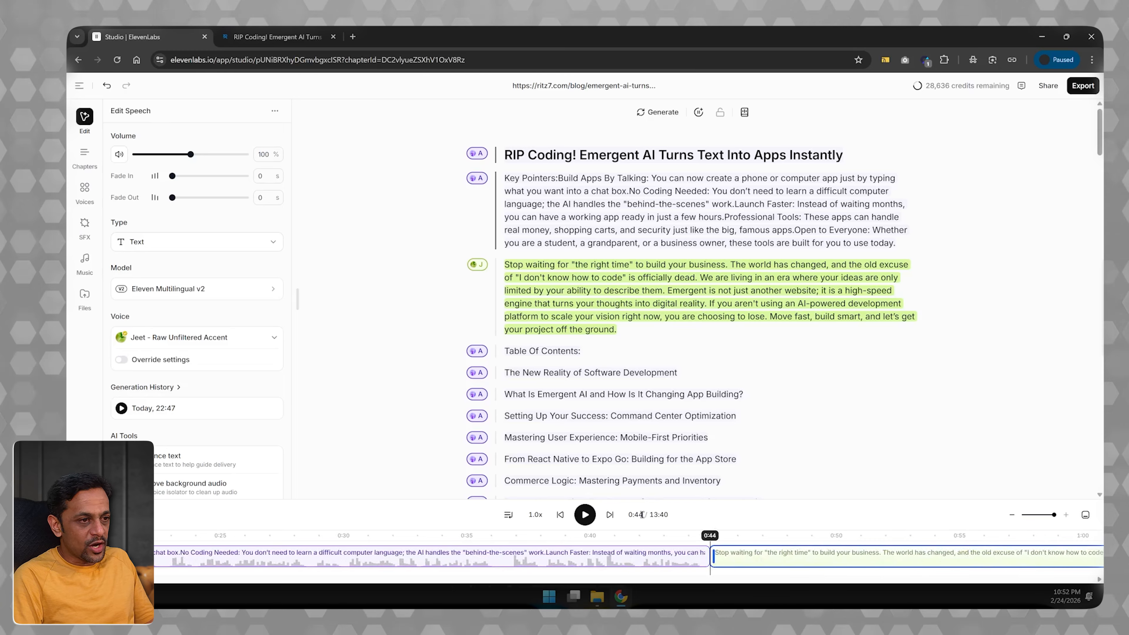
pyautogui.click(585, 515)
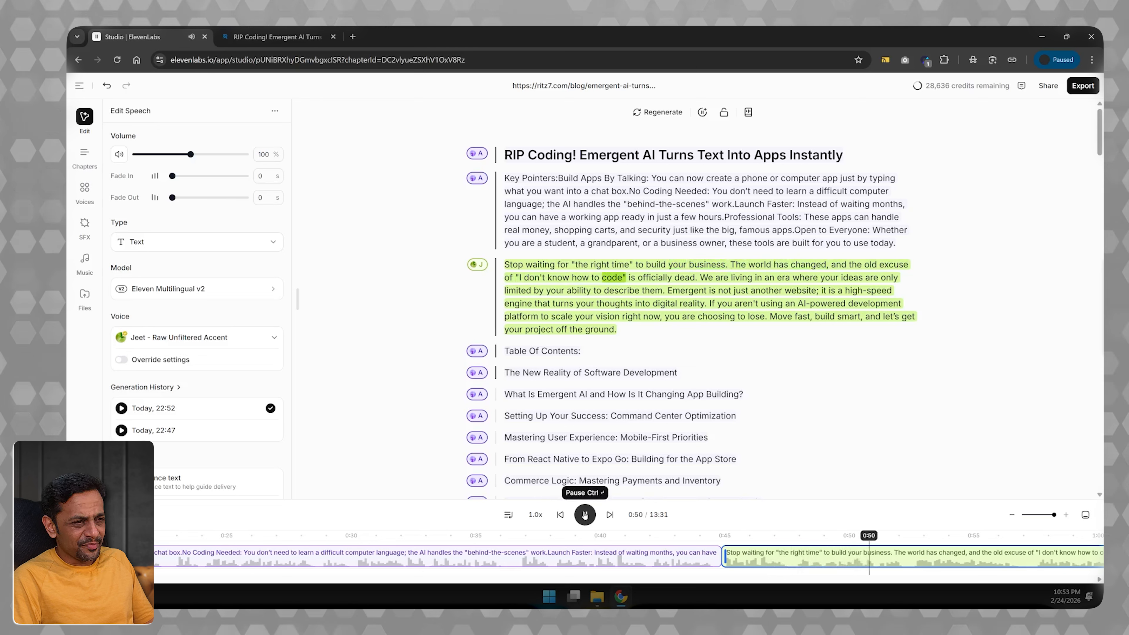
pyautogui.click(584, 515)
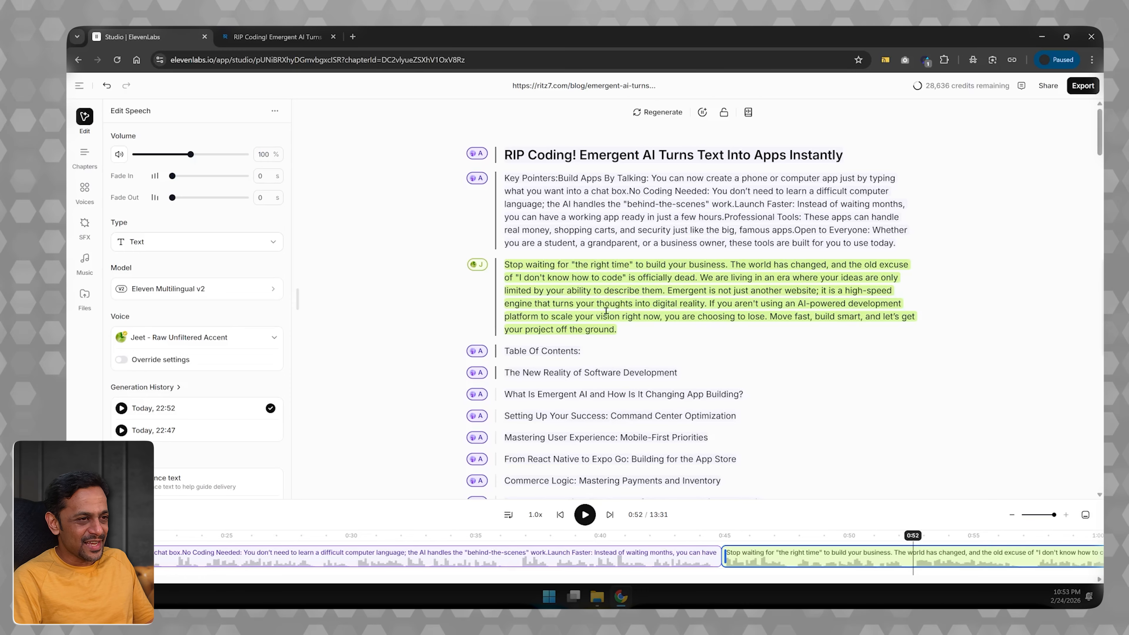
# - Enhance the text of the paragraph under The New Reality Of Software Development, and undo that enhancement
pyautogui.scroll(-3, 598, 266)
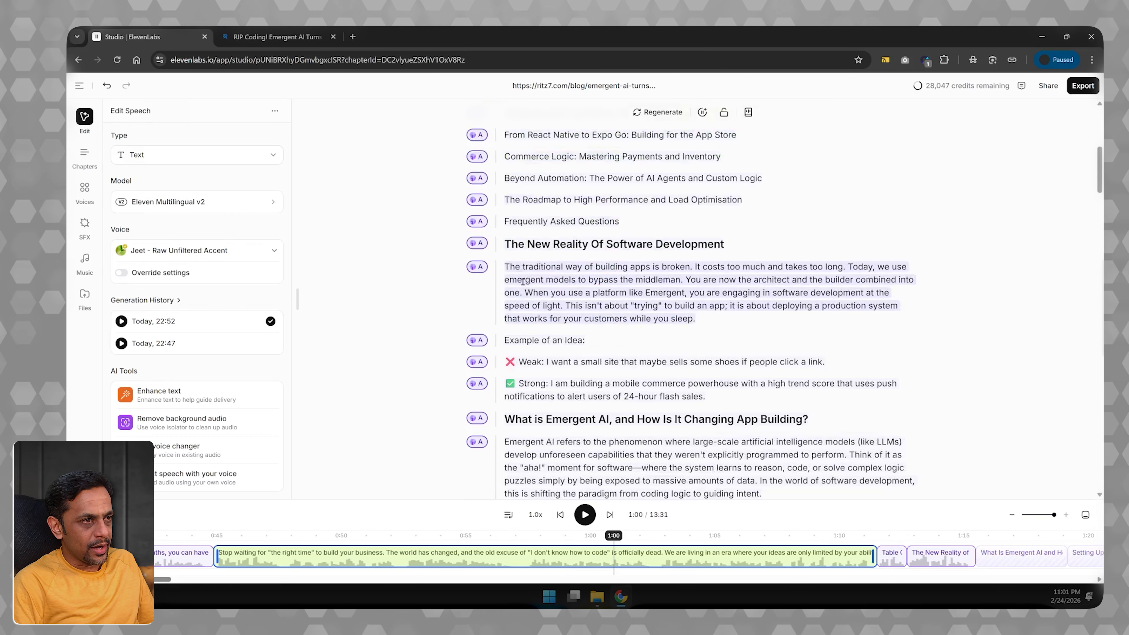
pyautogui.click(522, 280)
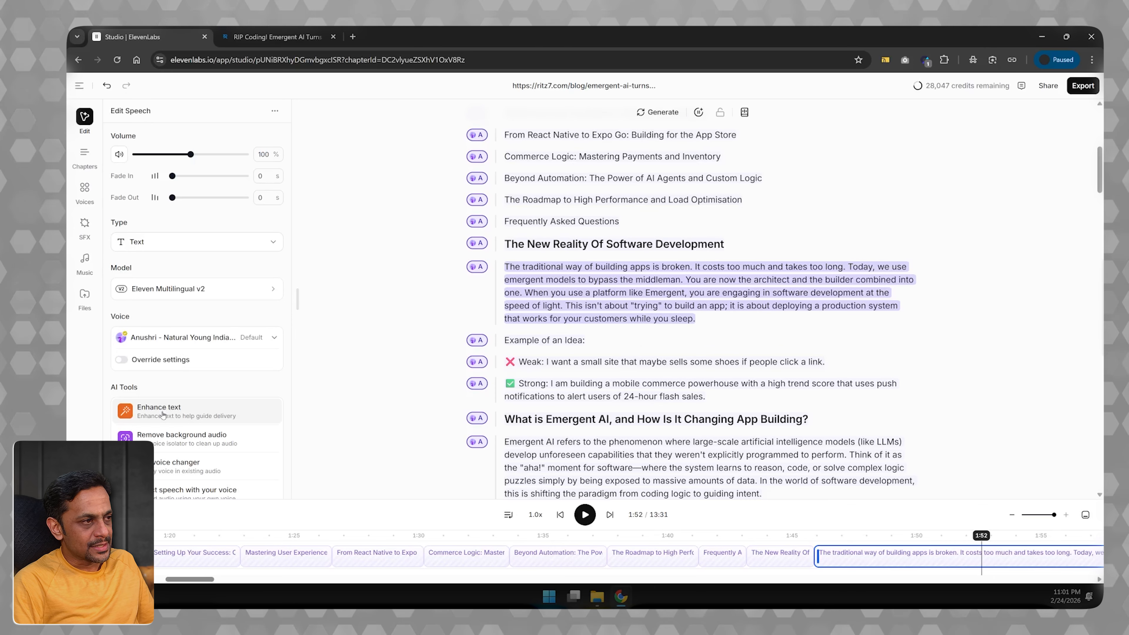
pyautogui.click(162, 414)
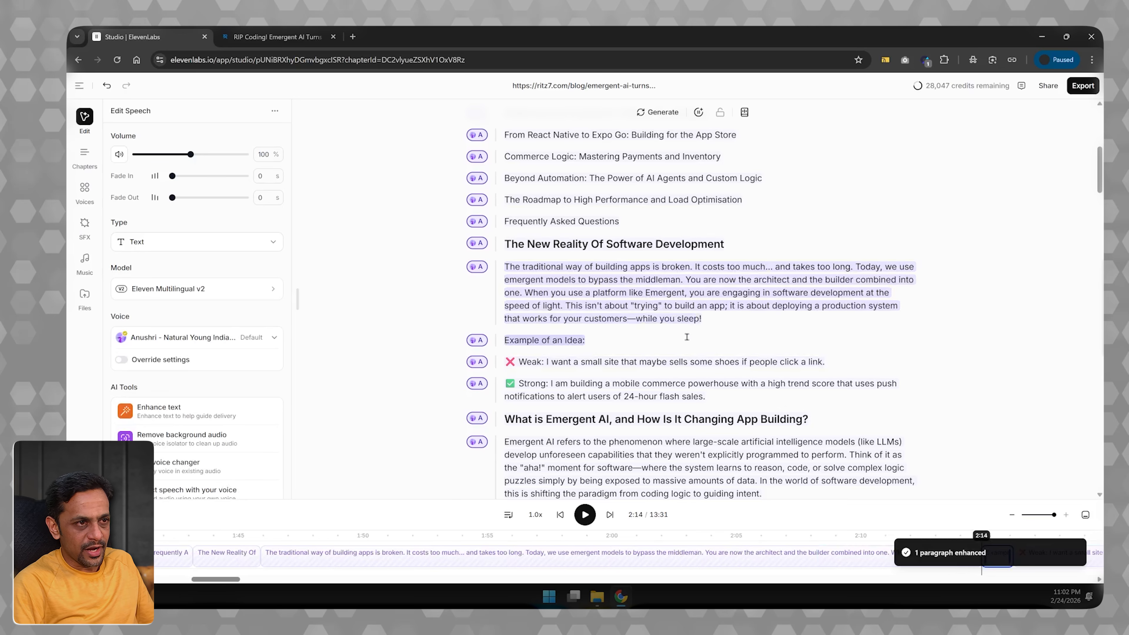
pyautogui.click(640, 317)
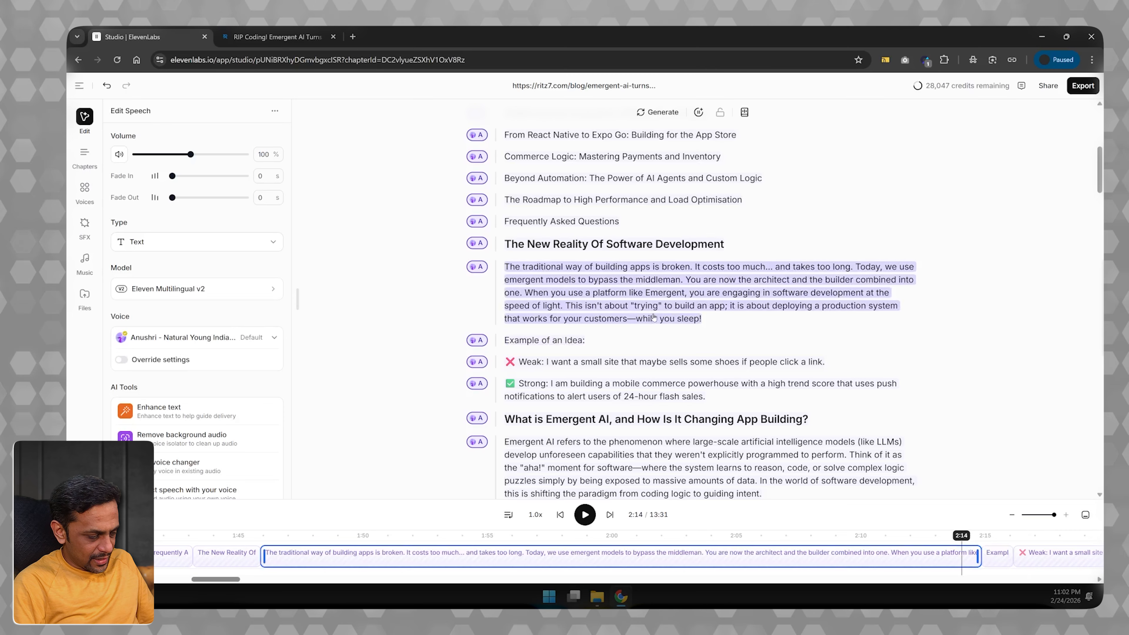
pyautogui.hotkey('ctrl', 'z')
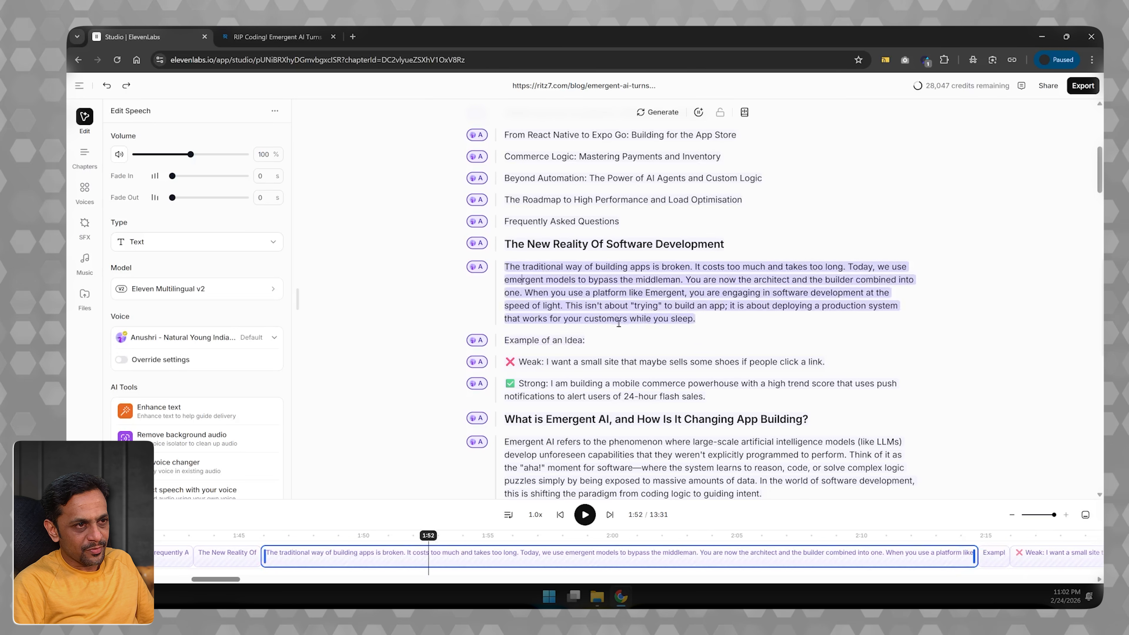
# - Apply Enhance text twice to the paragraph beginning "The traditional way of building apps is broken."
pyautogui.click(173, 414)
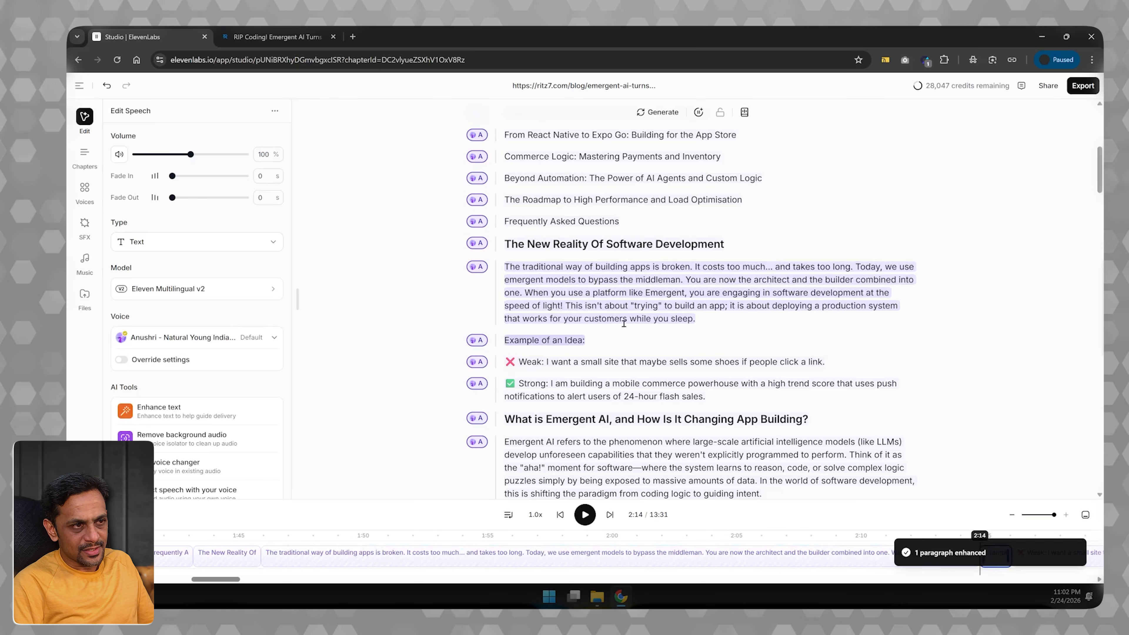
pyautogui.click(589, 280)
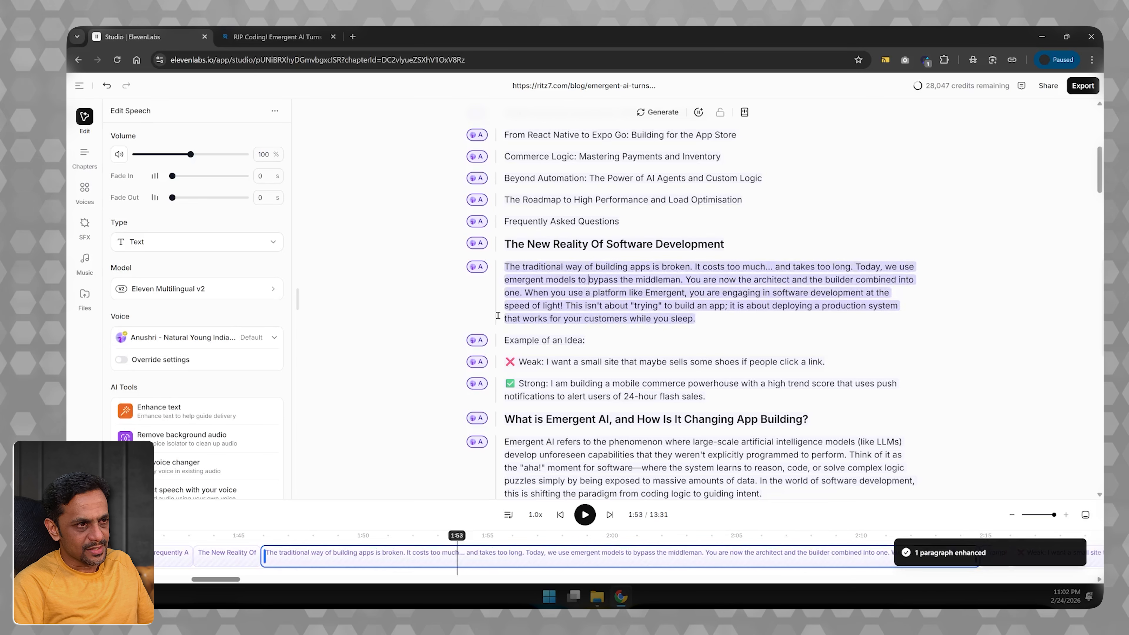
pyautogui.click(149, 413)
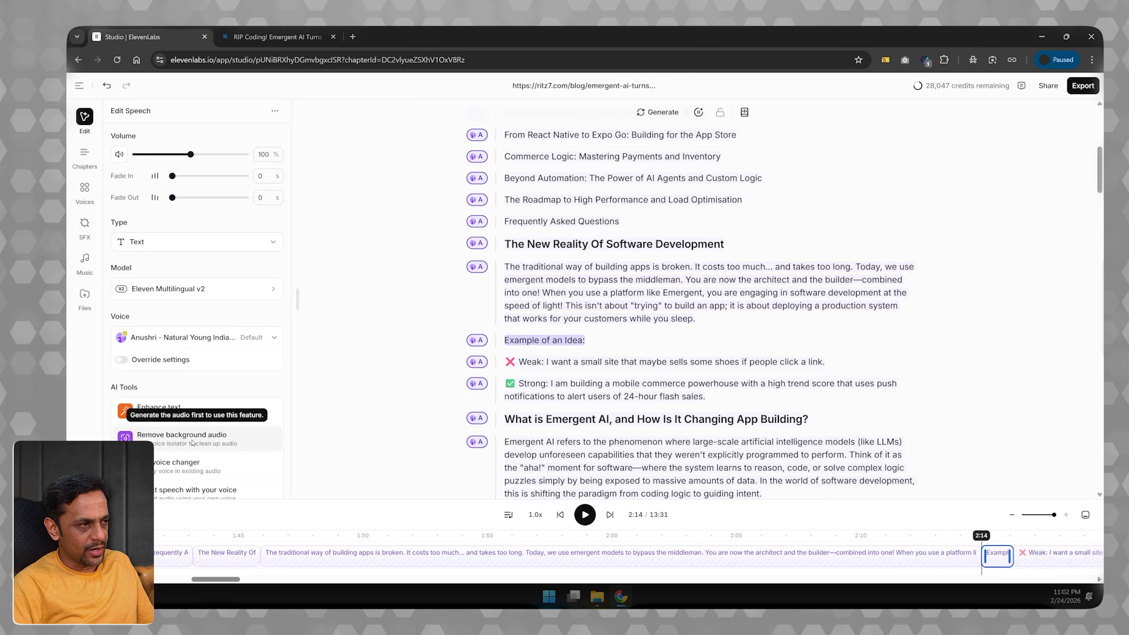
# - Set both the fade in and fade out of the "The traditional way" paragraph to 4 s and play its generated narration
pyautogui.scroll(-1, 178, 445)
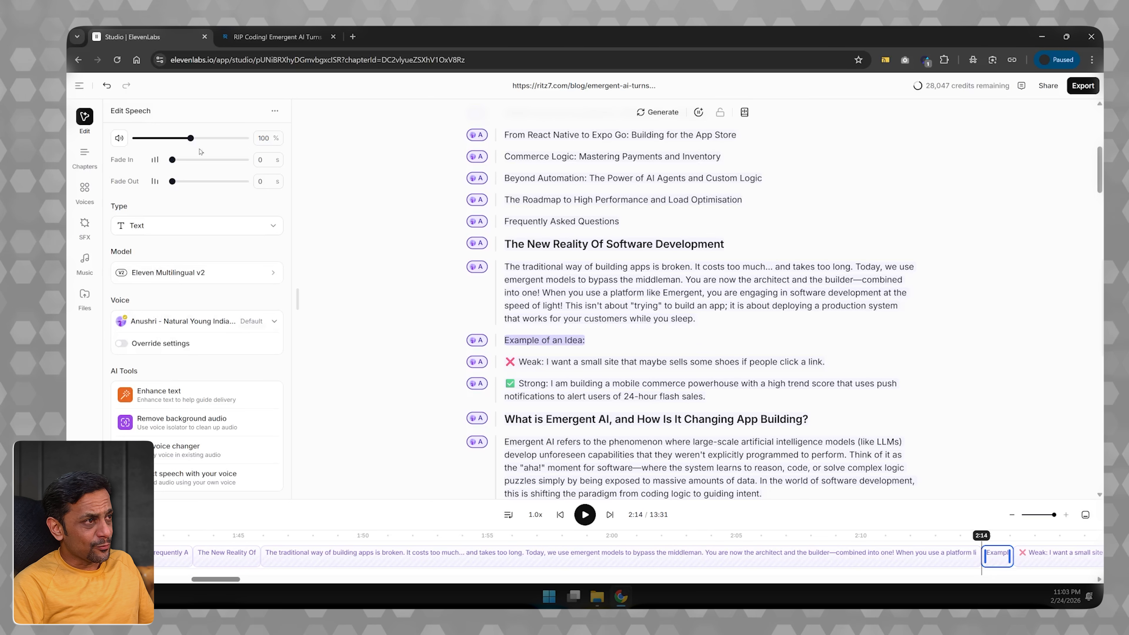
pyautogui.moveTo(193, 140)
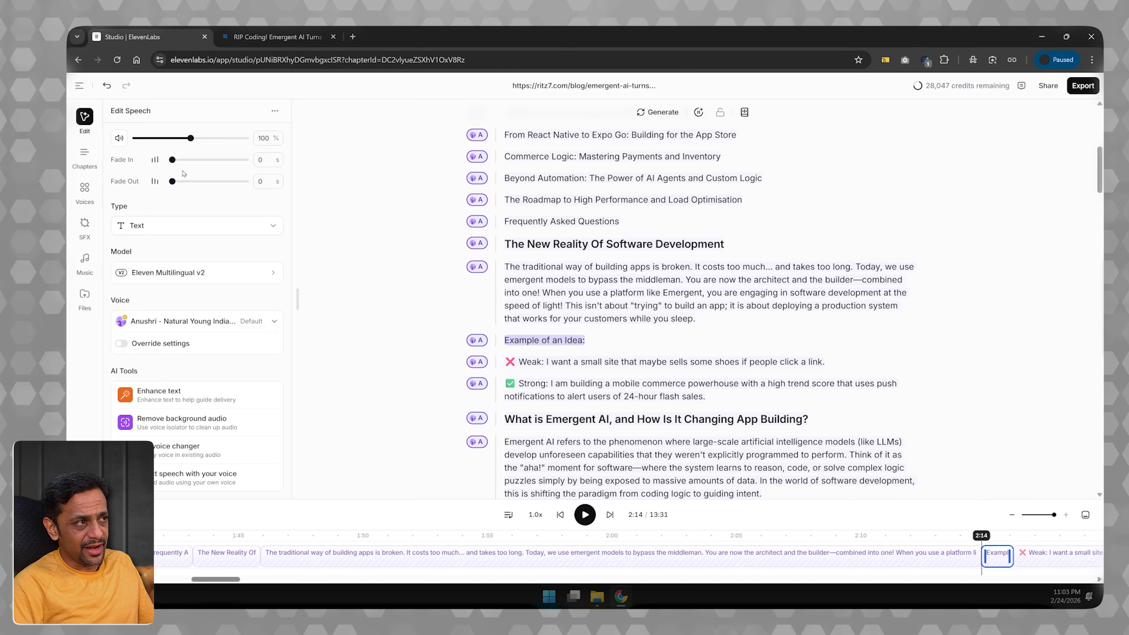
pyautogui.moveTo(504, 267); pyautogui.dragTo(695, 319)
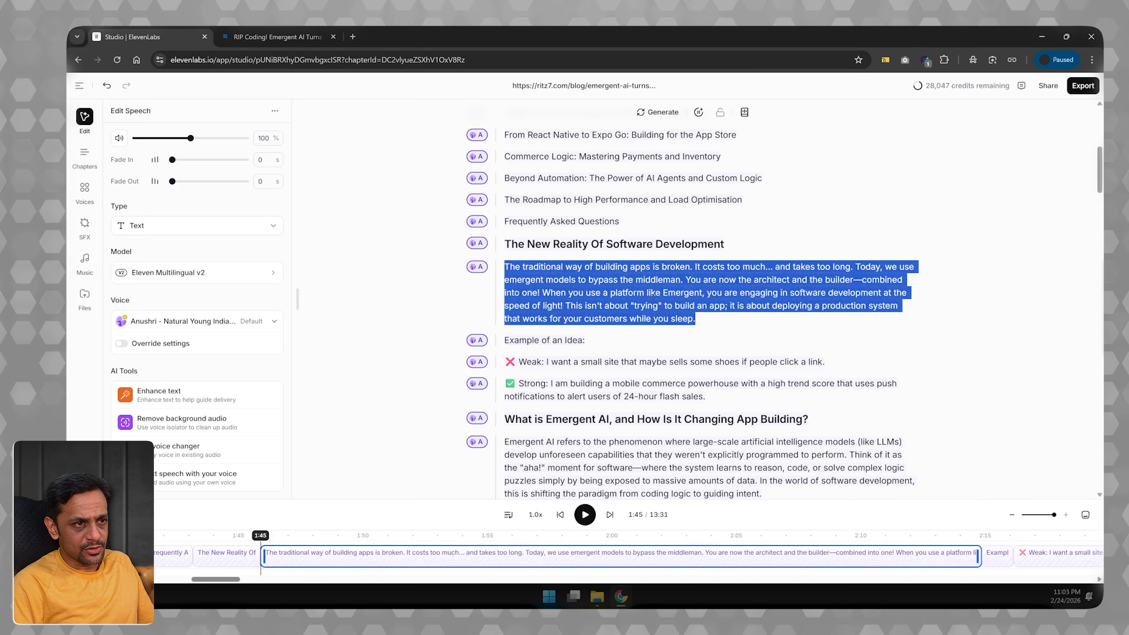
pyautogui.click(634, 269)
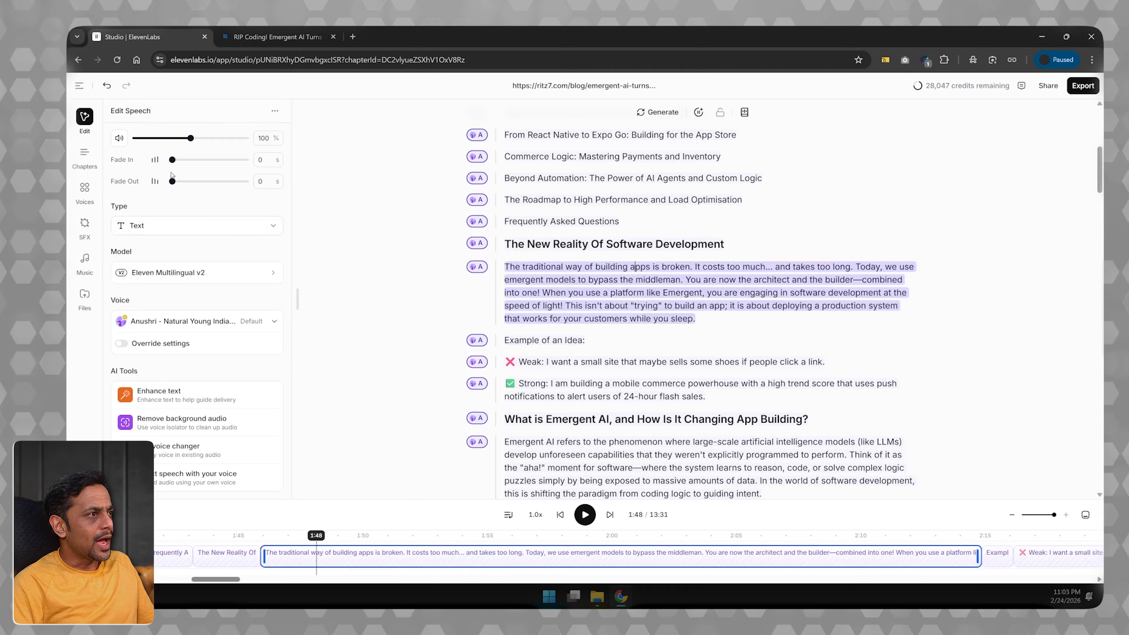
pyautogui.click(261, 160)
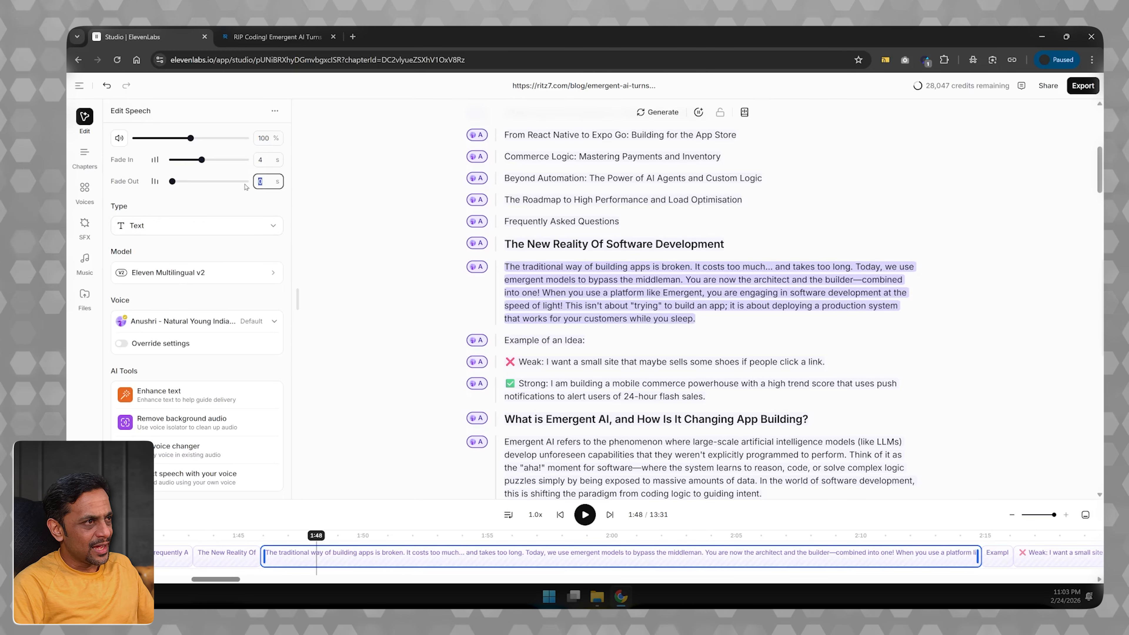
pyautogui.write('4')
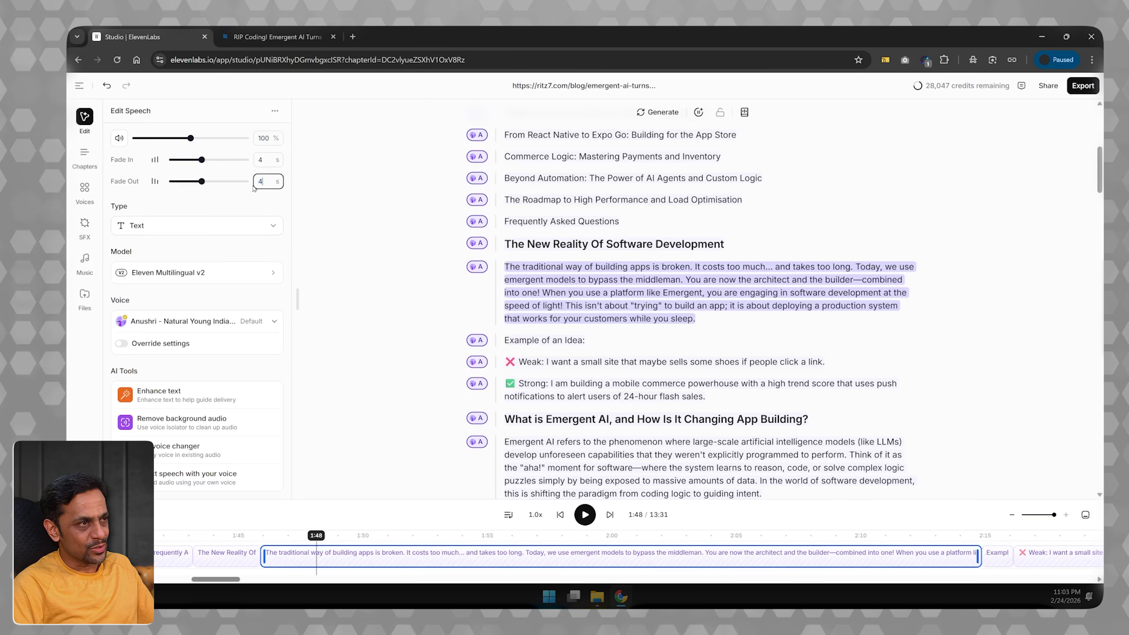
pyautogui.click(585, 514)
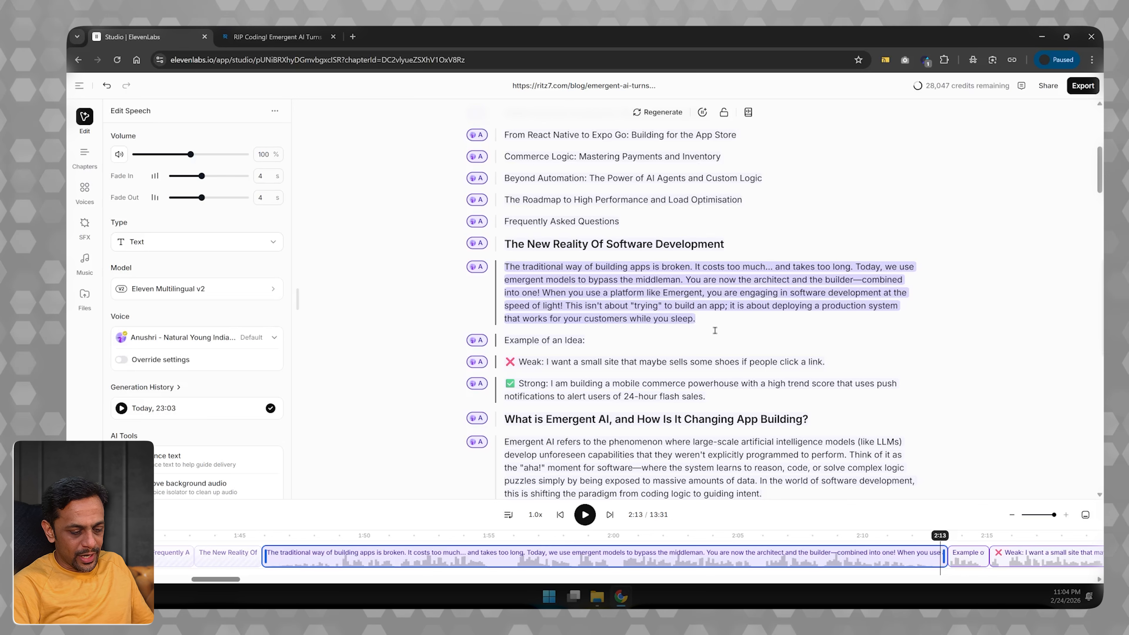
pyautogui.write('/')
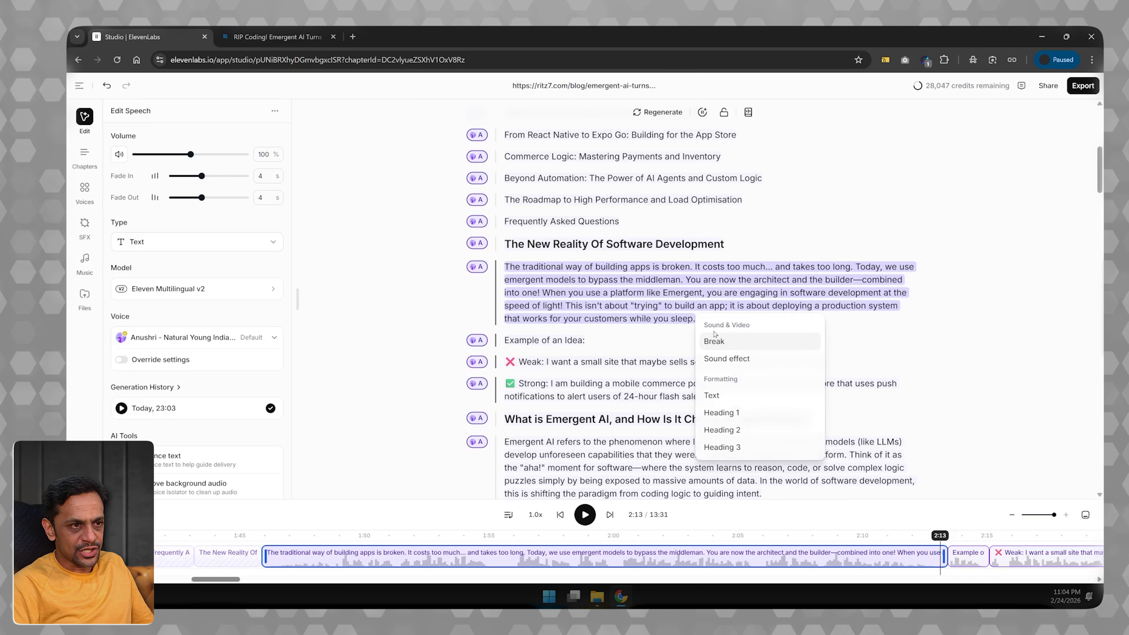
pyautogui.press('Escape')
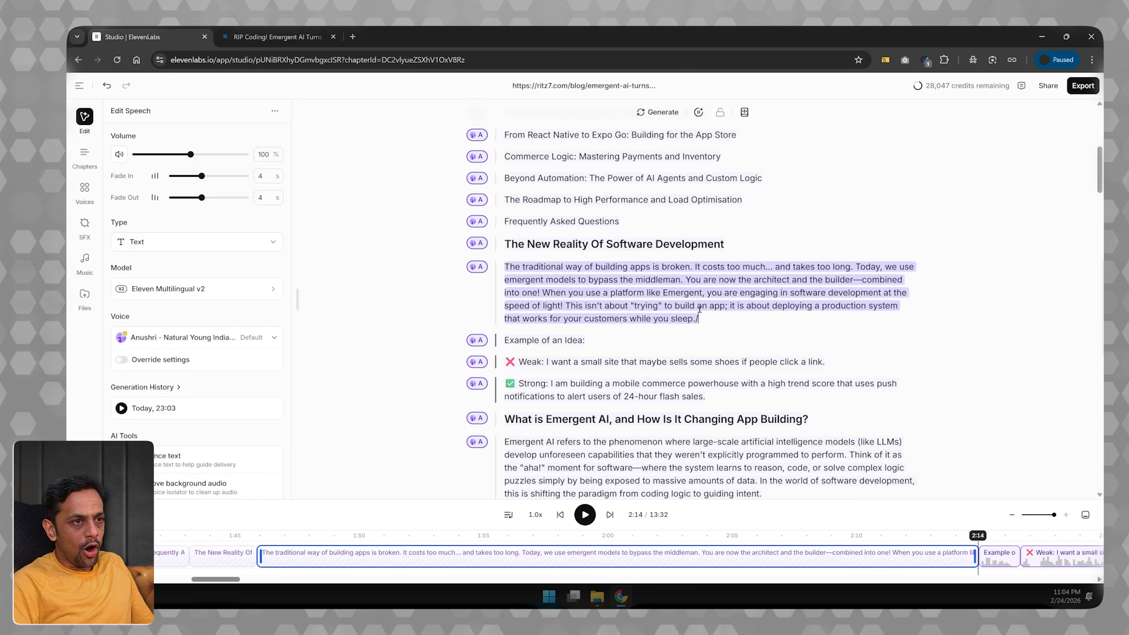
pyautogui.press('BackSpace')
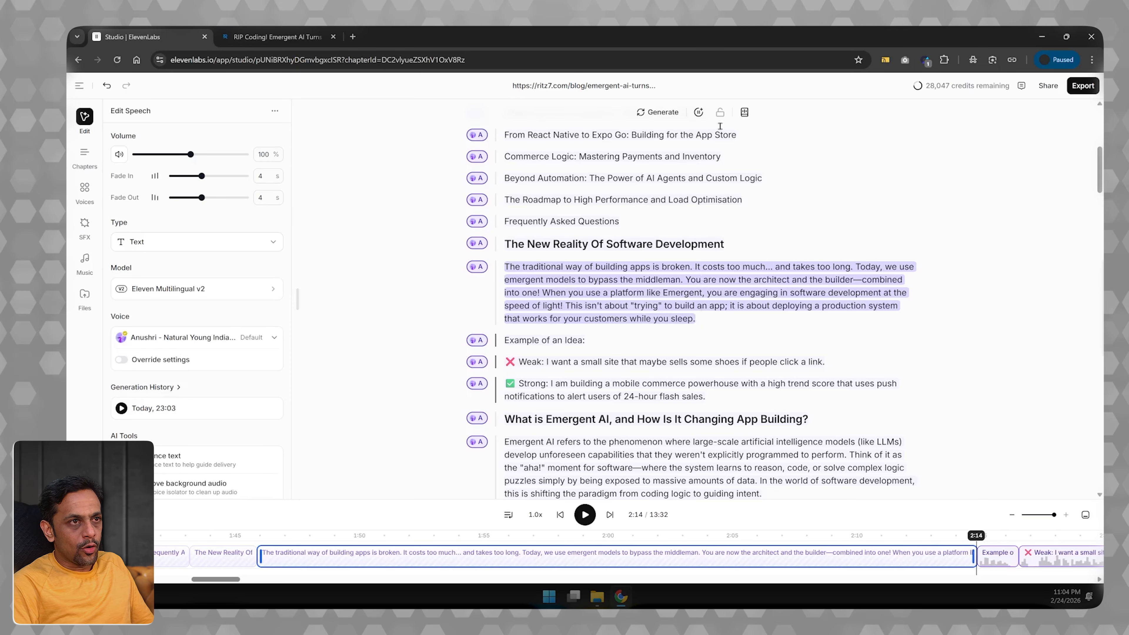
# - Dismiss the credit upgrade offer and insert a 3 s pause at the end of the "The traditional way" paragraph
pyautogui.click(699, 114)
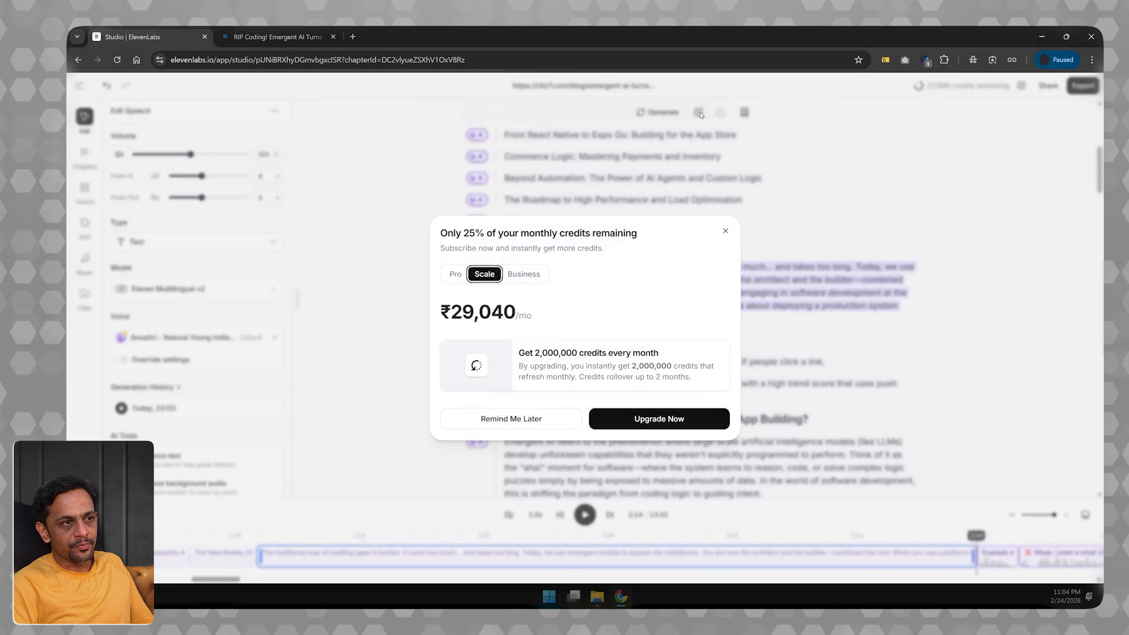
pyautogui.click(725, 231)
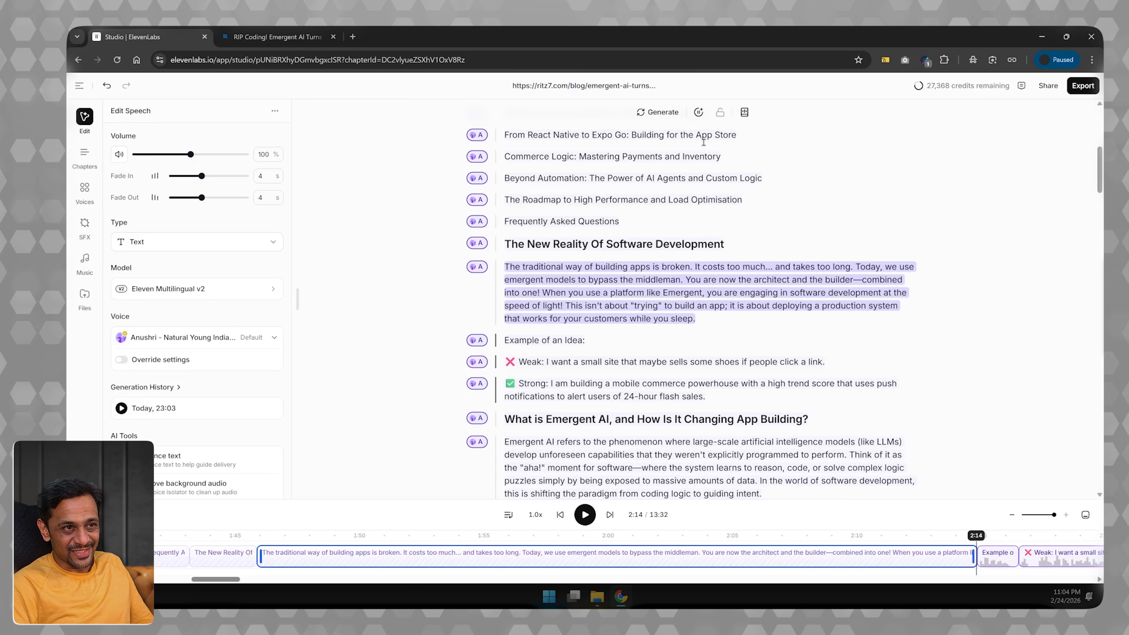
pyautogui.click(698, 114)
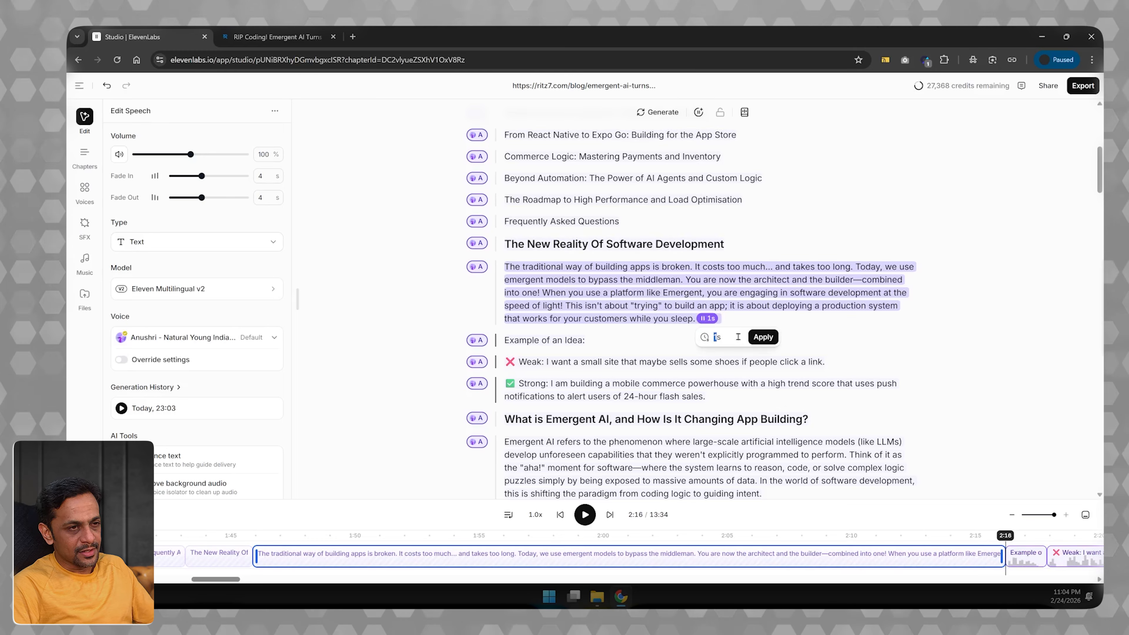
pyautogui.click(763, 339)
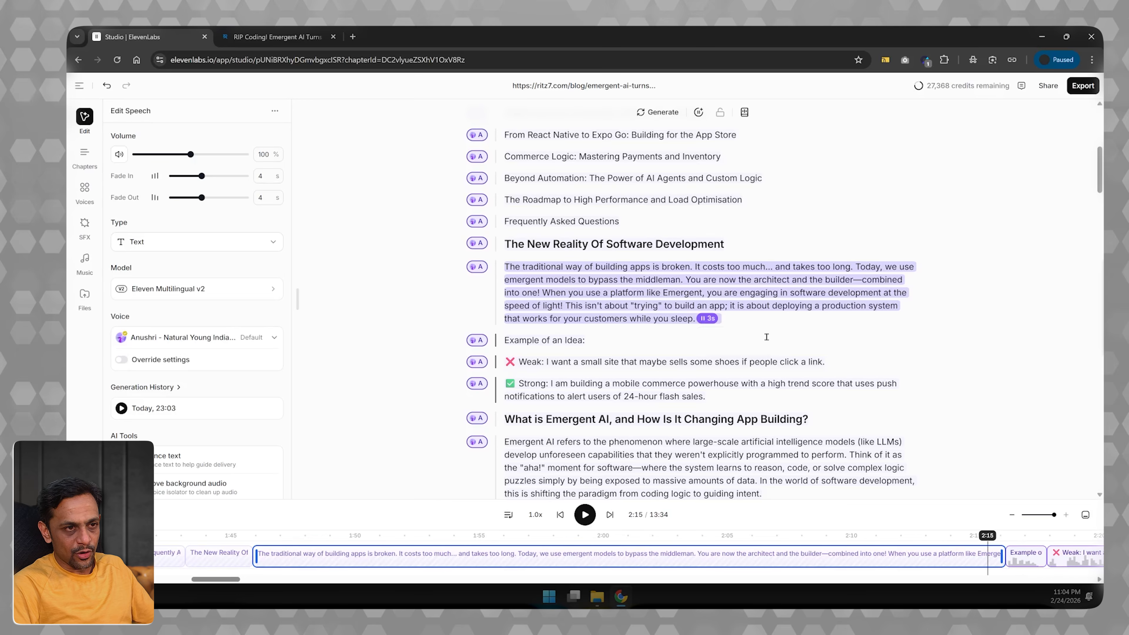
pyautogui.click(676, 306)
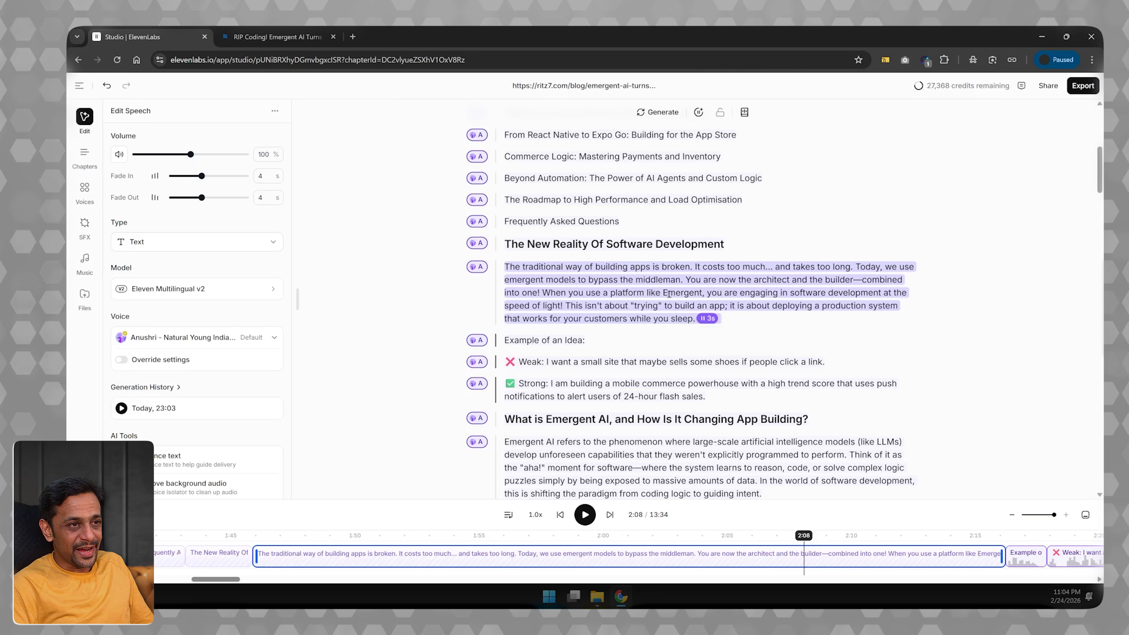
# - Generate and play the narration of the "The traditional way" paragraph from 2:06 through its closing pause, and stop playback
pyautogui.click(691, 292)
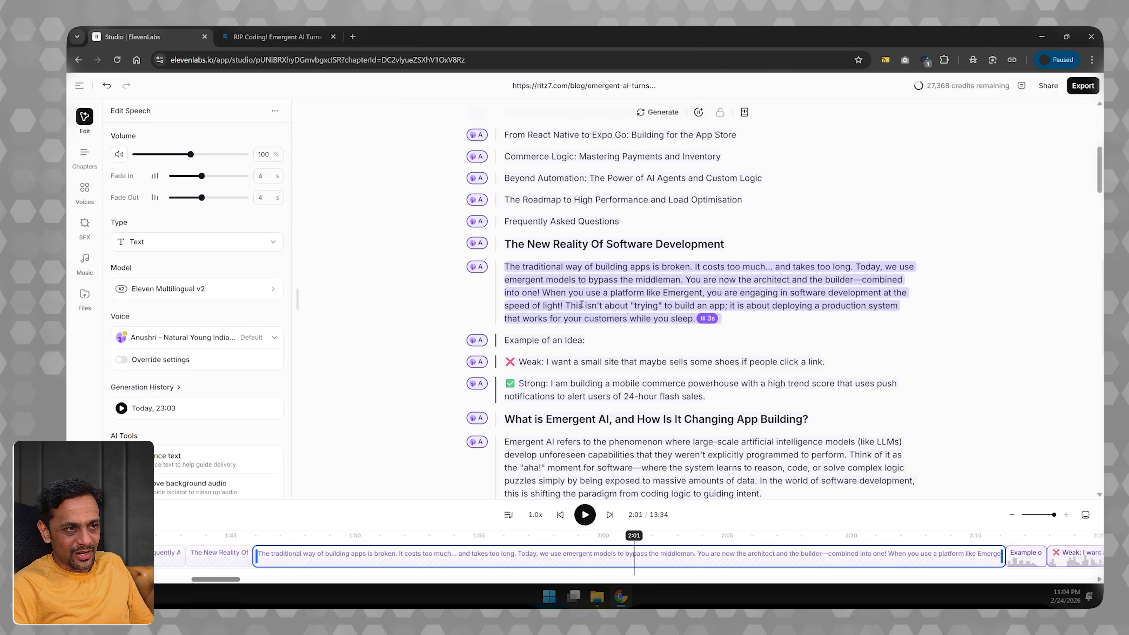
pyautogui.click(755, 555)
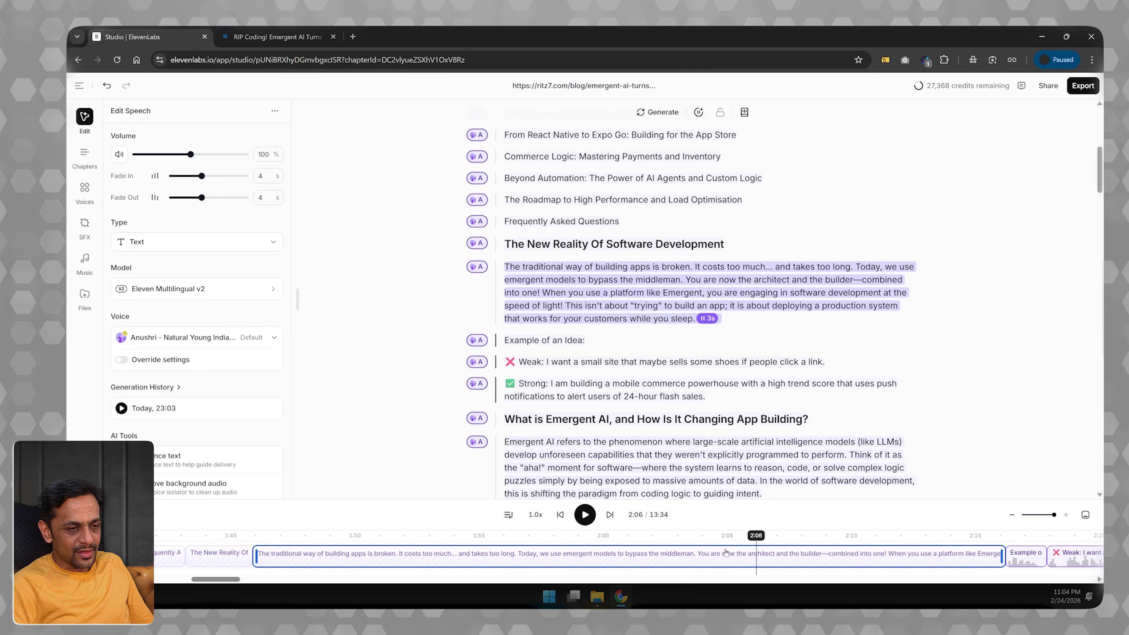
pyautogui.click(583, 515)
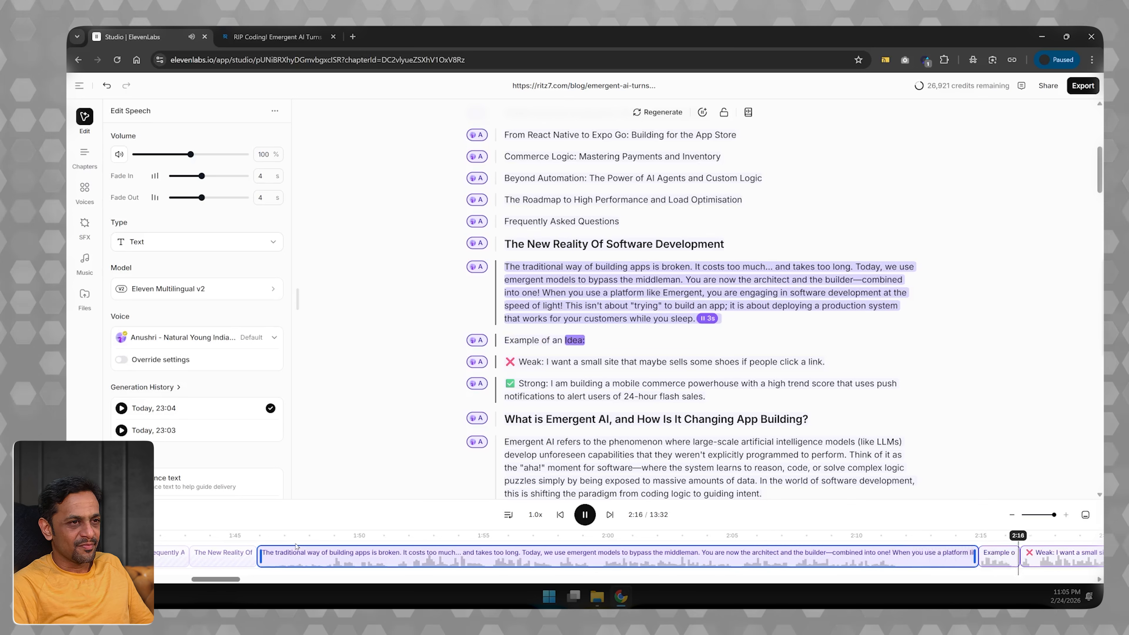
pyautogui.click(586, 515)
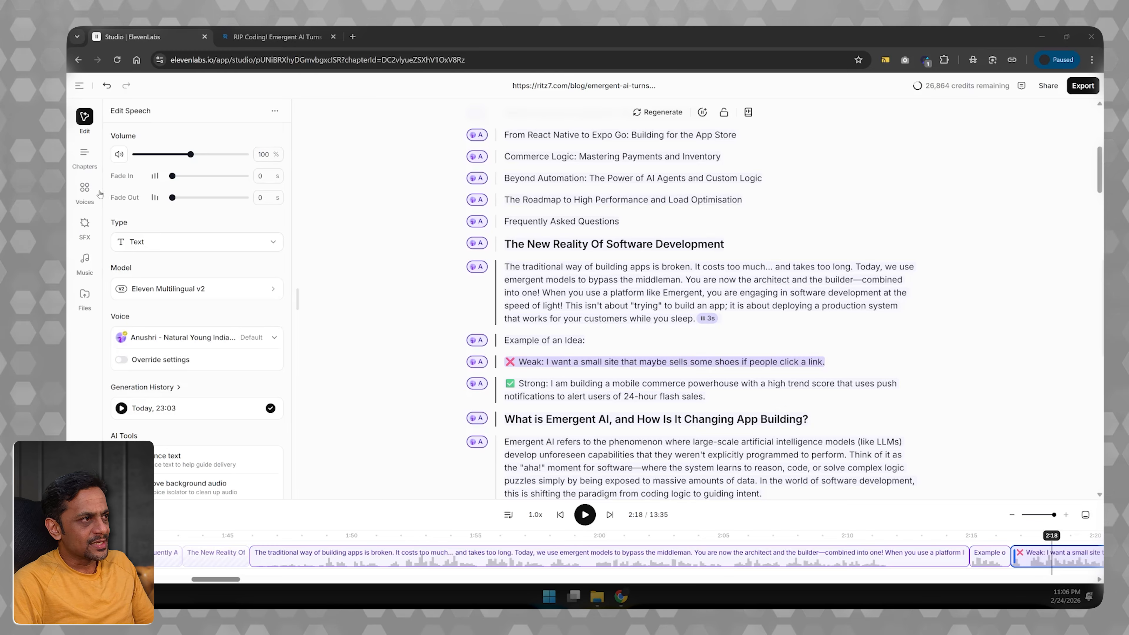
# - Look through the project's available voices, sound effects and music
pyautogui.click(84, 188)
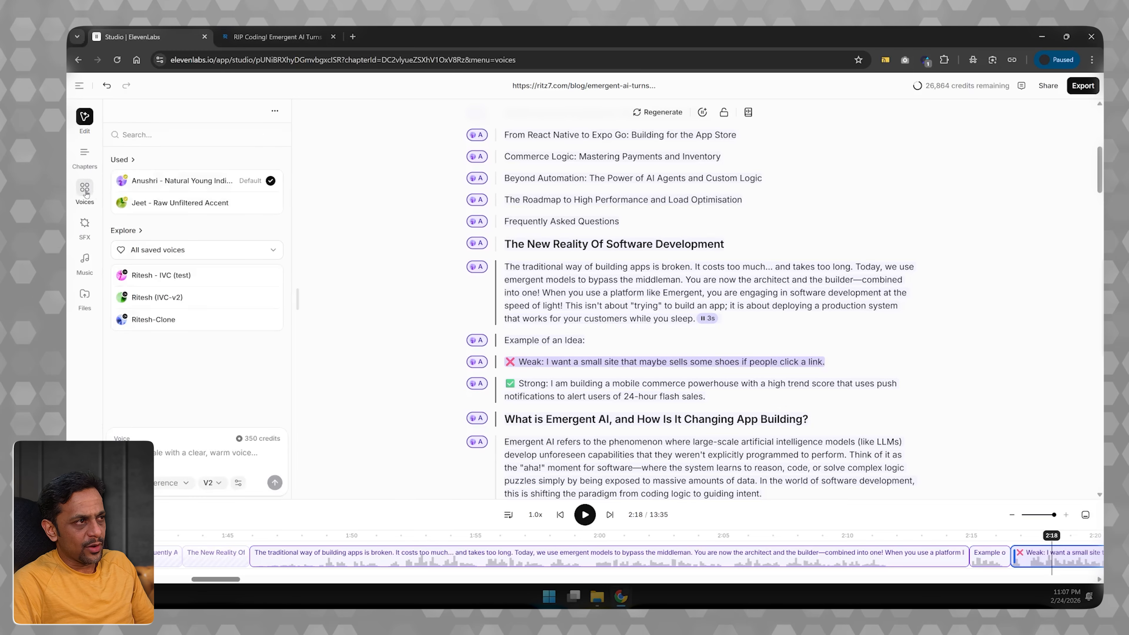
pyautogui.click(85, 223)
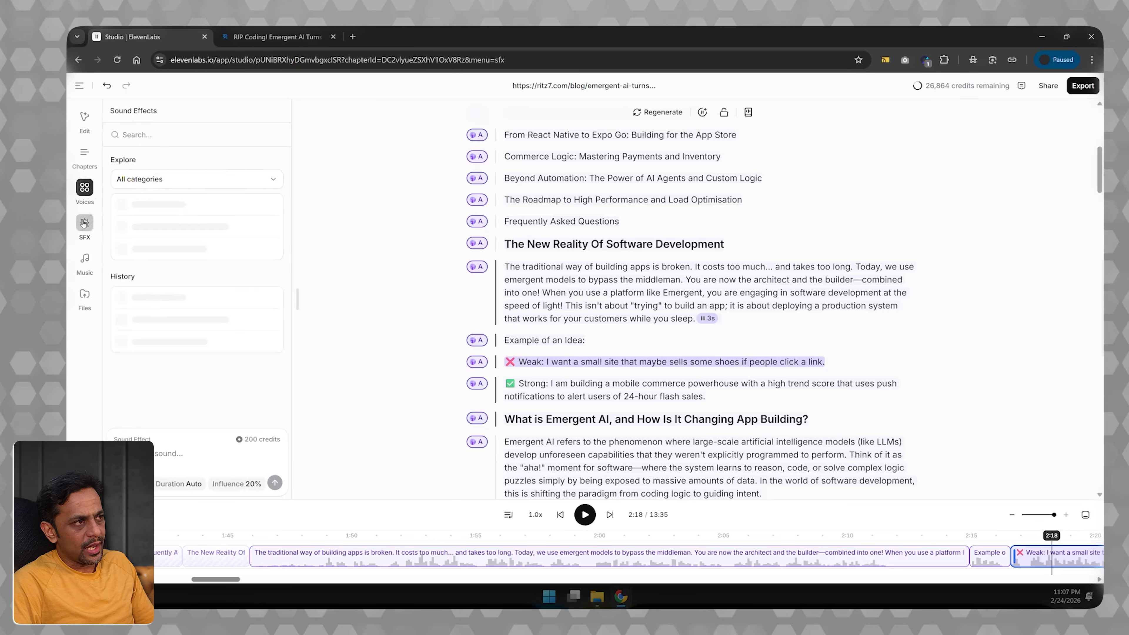
pyautogui.click(84, 259)
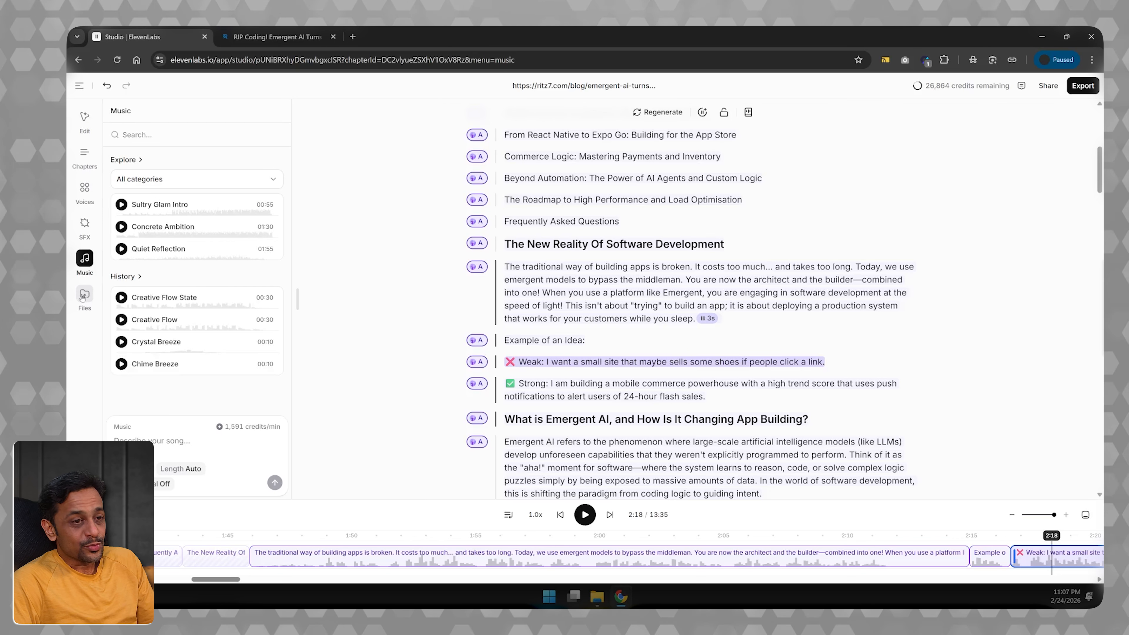
# - Add a second, empty chapter to the project and reopen The New Reality Of Software Development chapter
pyautogui.click(84, 156)
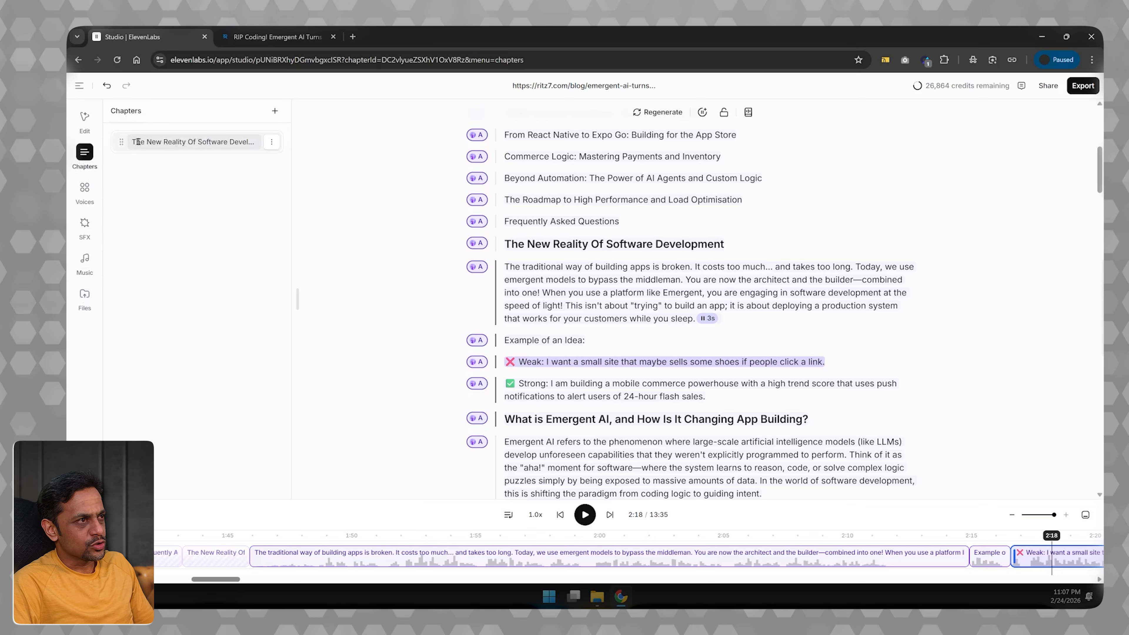
pyautogui.doubleClick(246, 141)
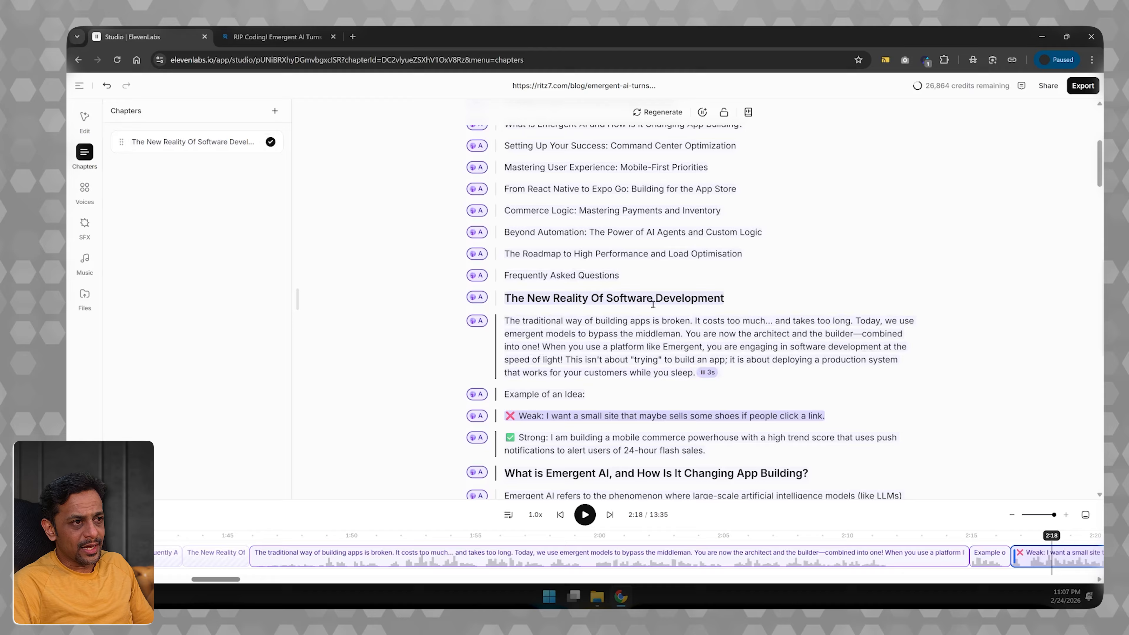
pyautogui.scroll(-2, 541, 389)
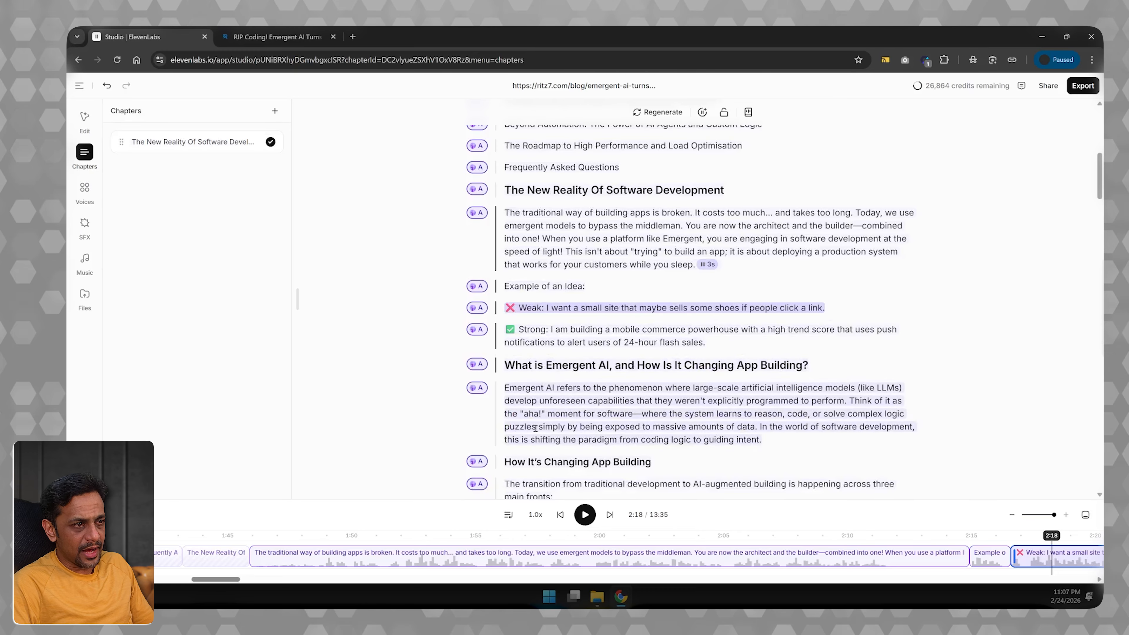
pyautogui.scroll(-18, 551, 418)
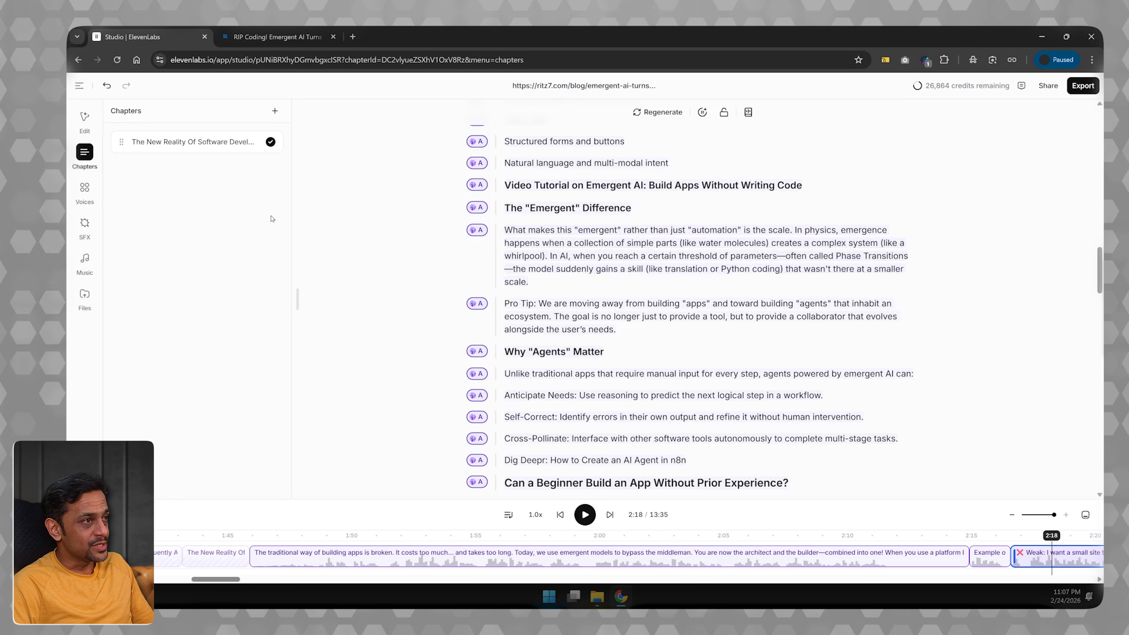
pyautogui.click(275, 111)
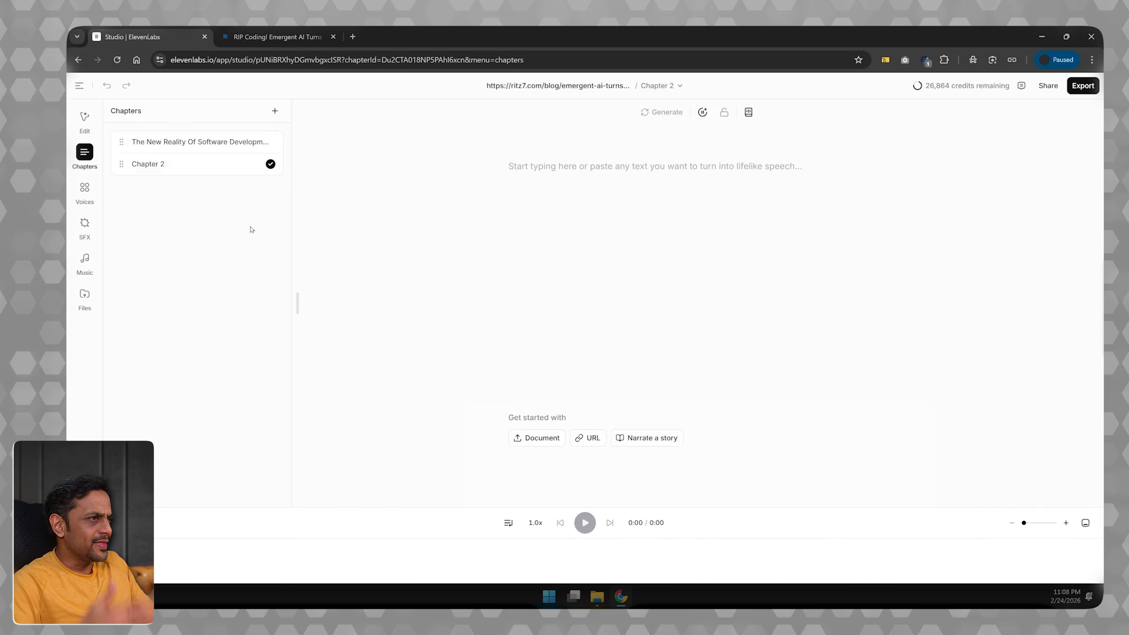
pyautogui.click(150, 141)
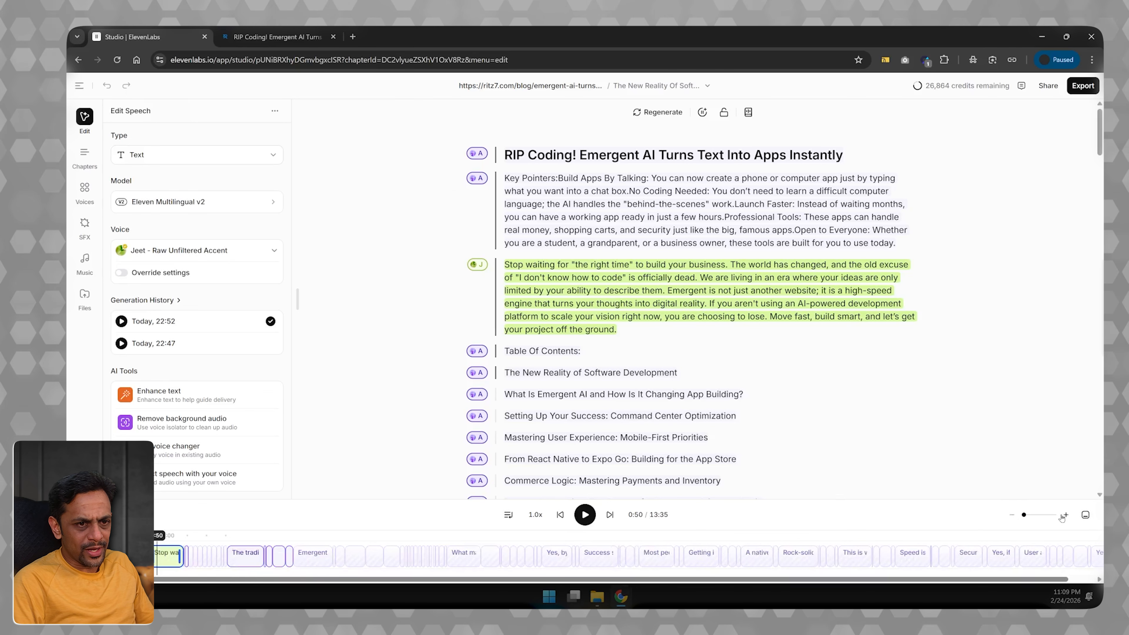
# - Enlarge the narration timeline to examine the individual clips around the "Stop waiting" paragraph
pyautogui.click(1065, 515)
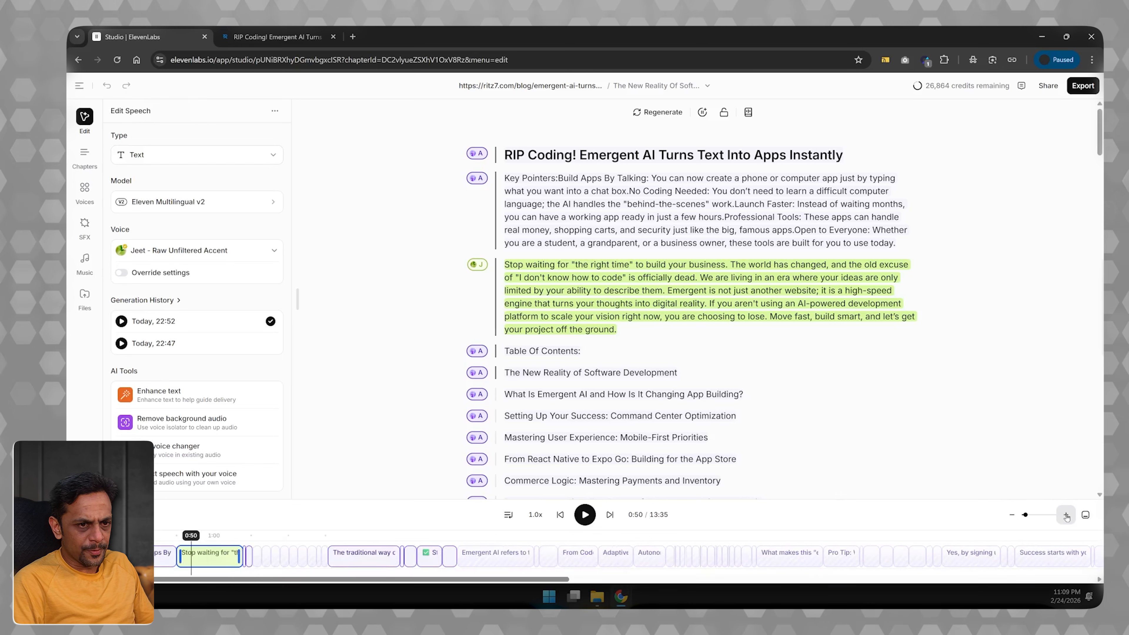
pyautogui.click(1066, 516)
pyautogui.click(1066, 516)
pyautogui.click(1067, 516)
pyautogui.click(1066, 516)
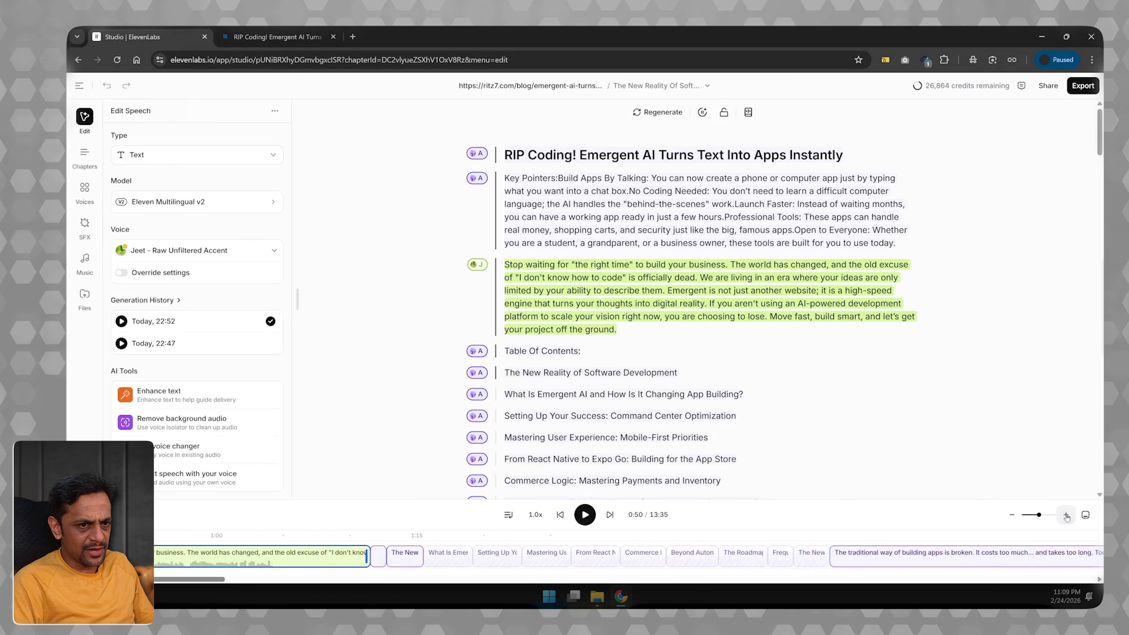
pyautogui.click(1066, 516)
pyautogui.click(1066, 515)
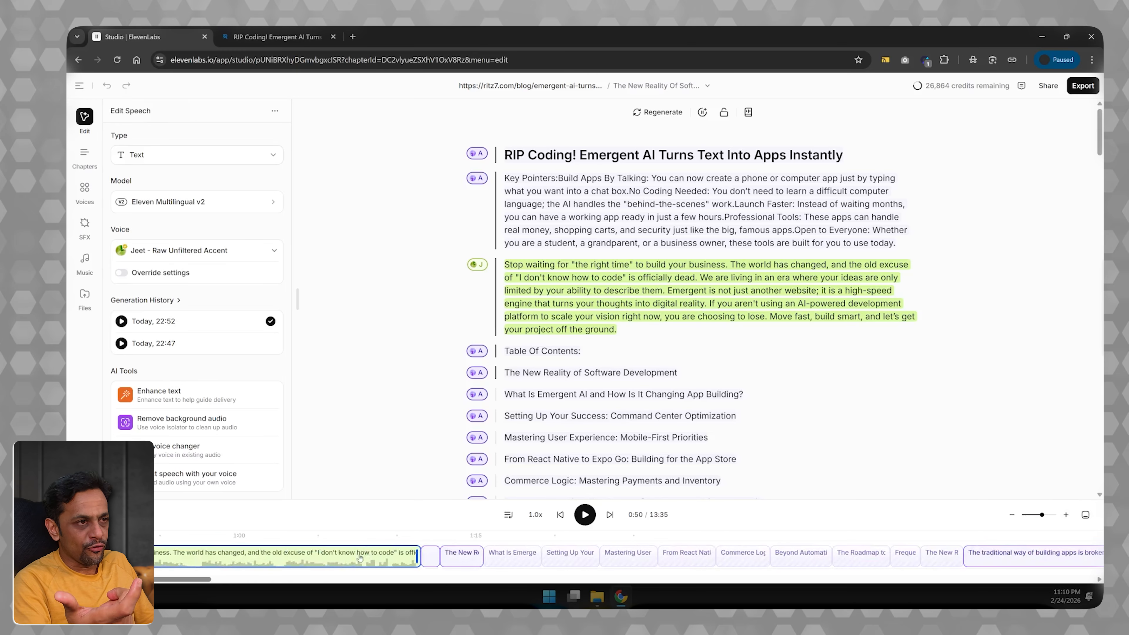
# - Assign the Jeet - Raw Unfiltered Accent voice to the Setting Up Your Success, Commerce Logic and Frequently Asked Questions lines, and play from the first
pyautogui.scroll(-3, 551, 327)
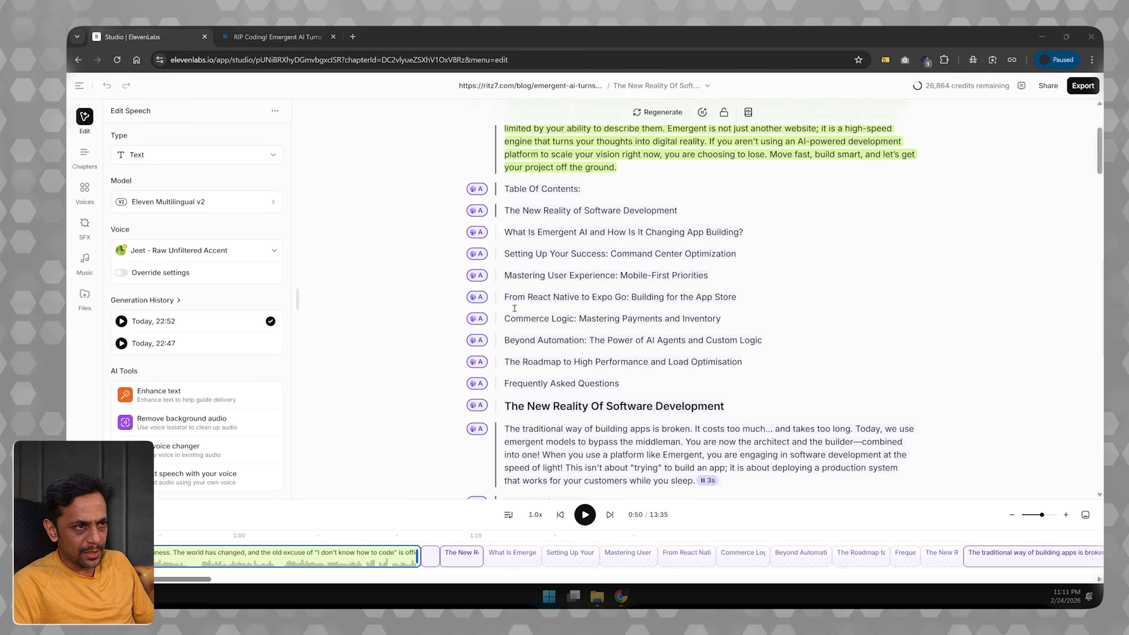
pyautogui.click(504, 253)
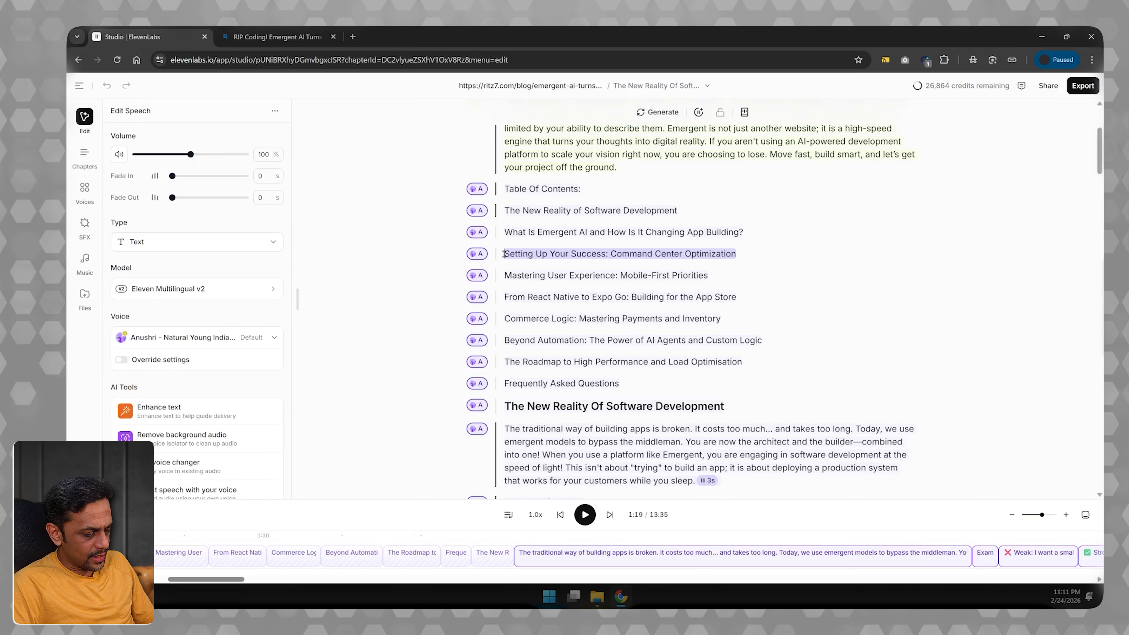
pyautogui.keyDown('ctrl'); pyautogui.click(514, 318); pyautogui.keyUp('ctrl')
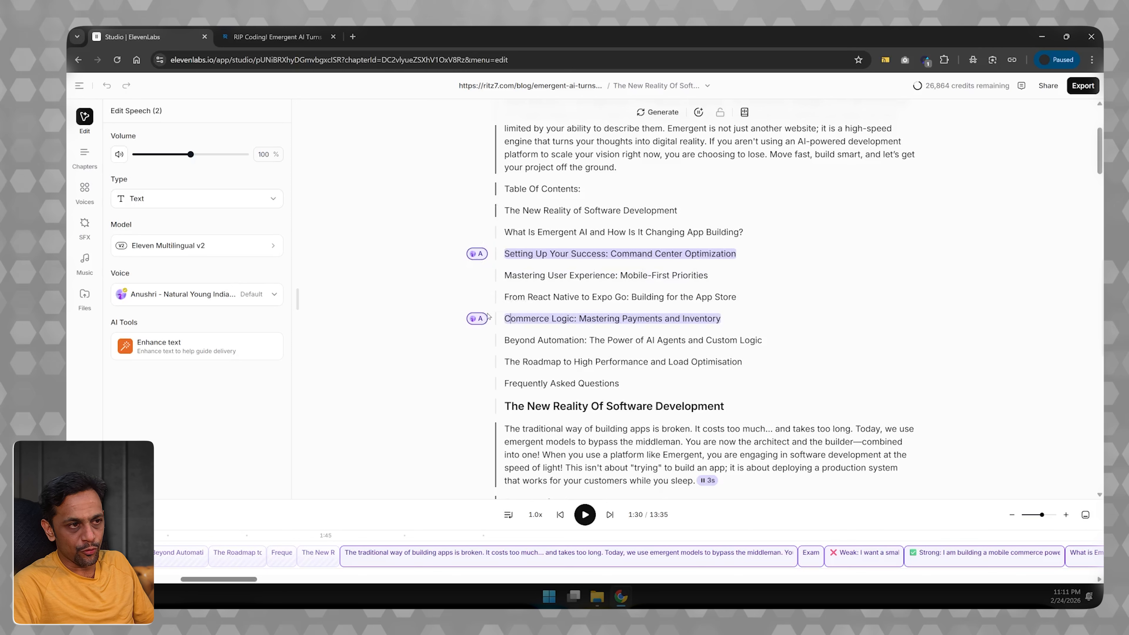
pyautogui.keyDown('ctrl'); pyautogui.click(523, 384); pyautogui.keyUp('ctrl')
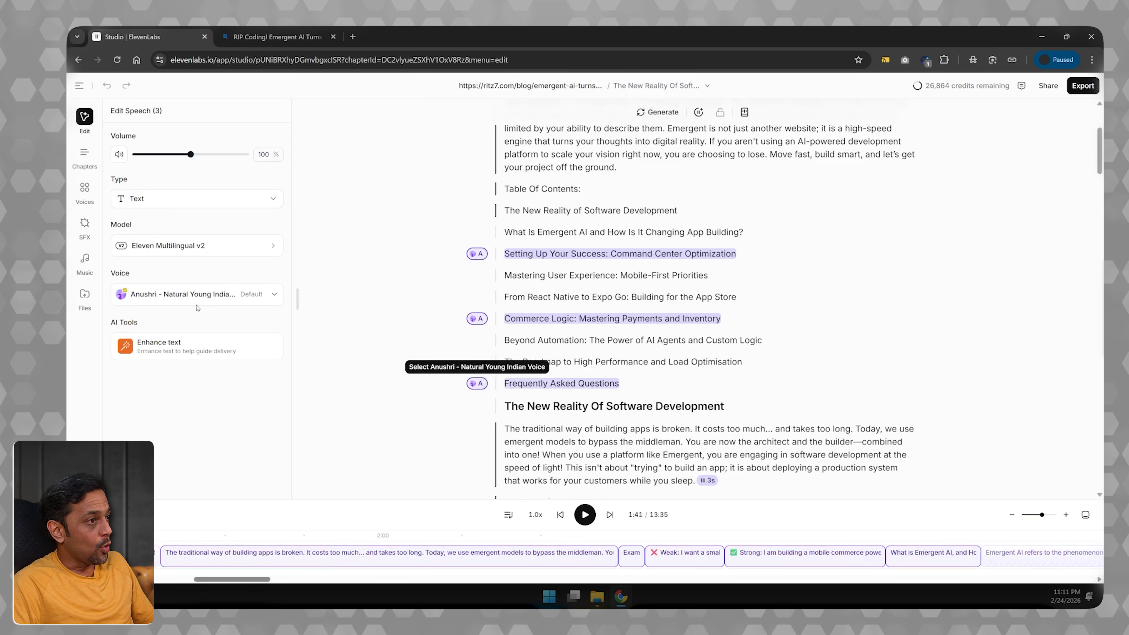
pyautogui.click(156, 296)
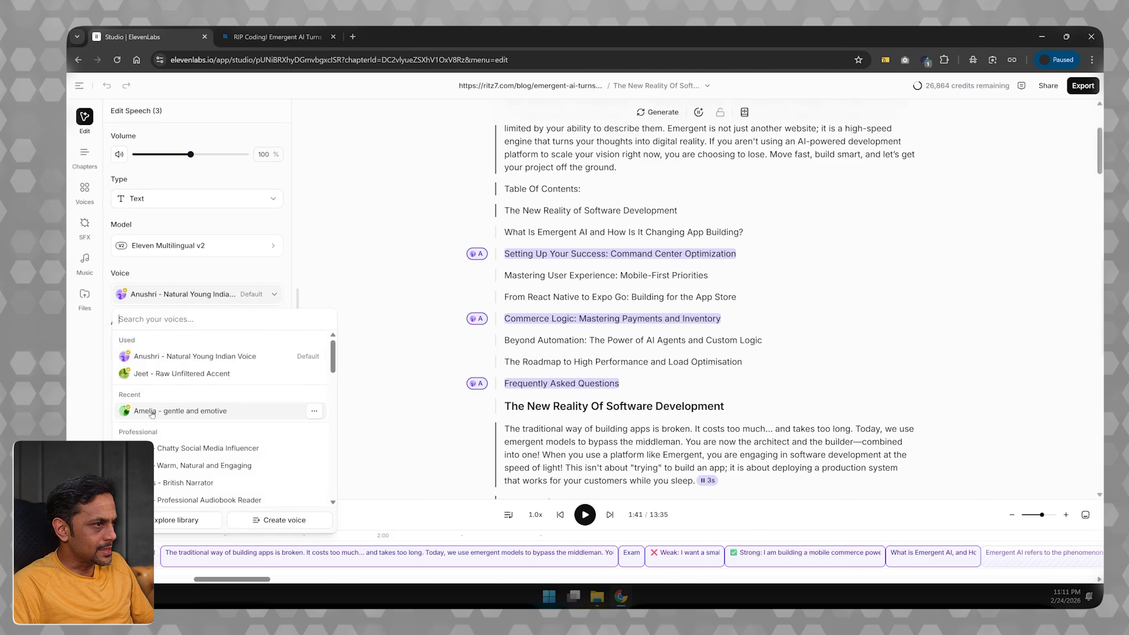
pyautogui.click(152, 374)
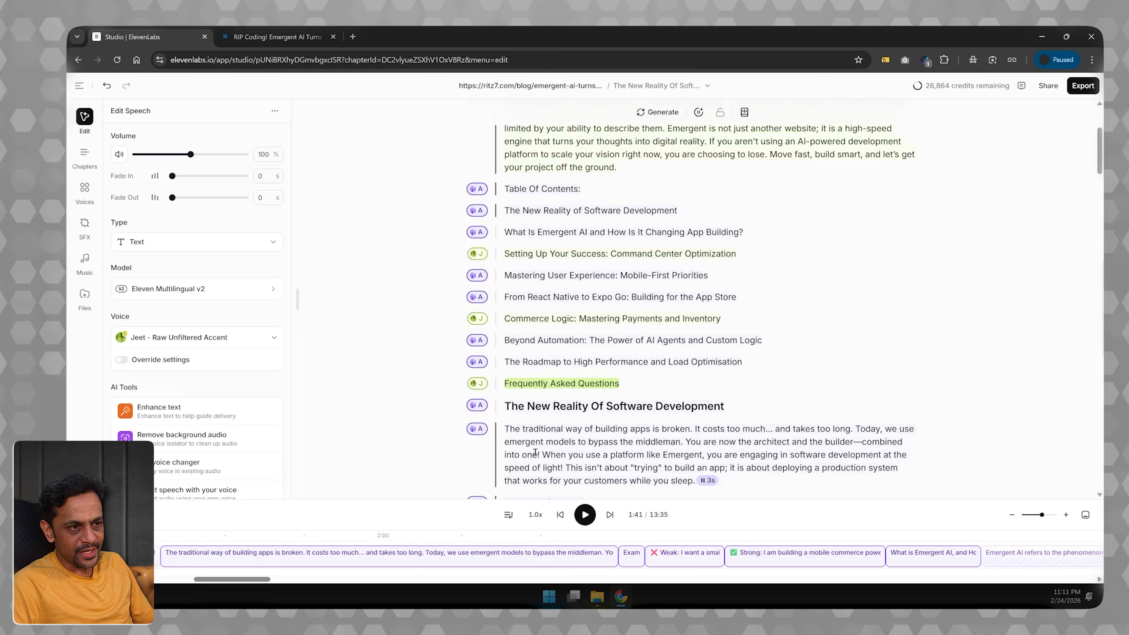
pyautogui.click(517, 257)
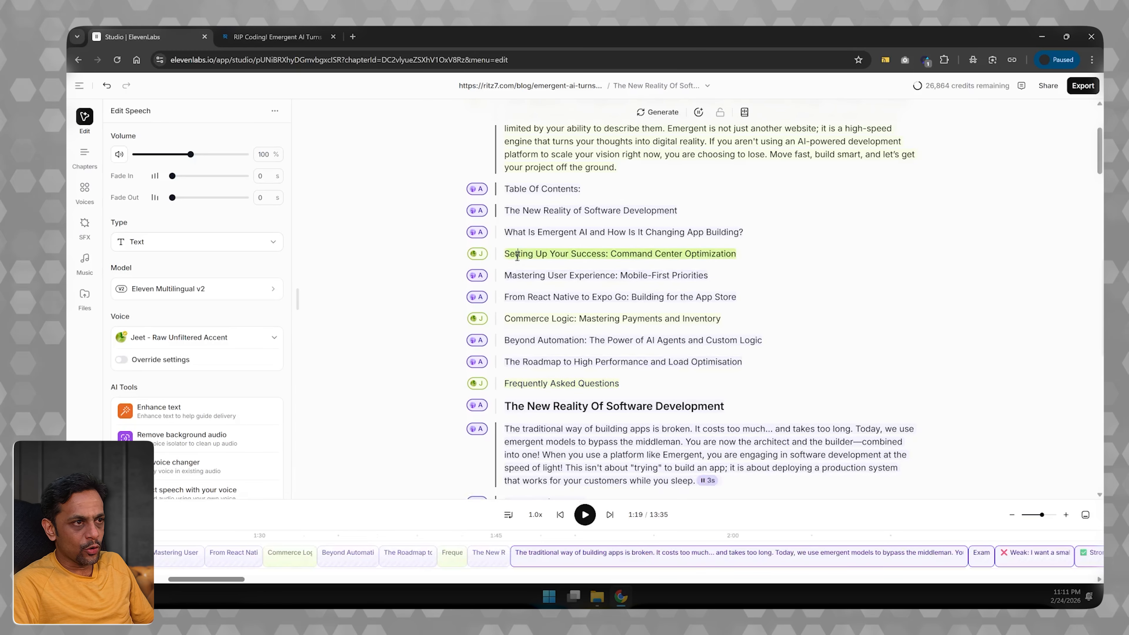
pyautogui.click(585, 516)
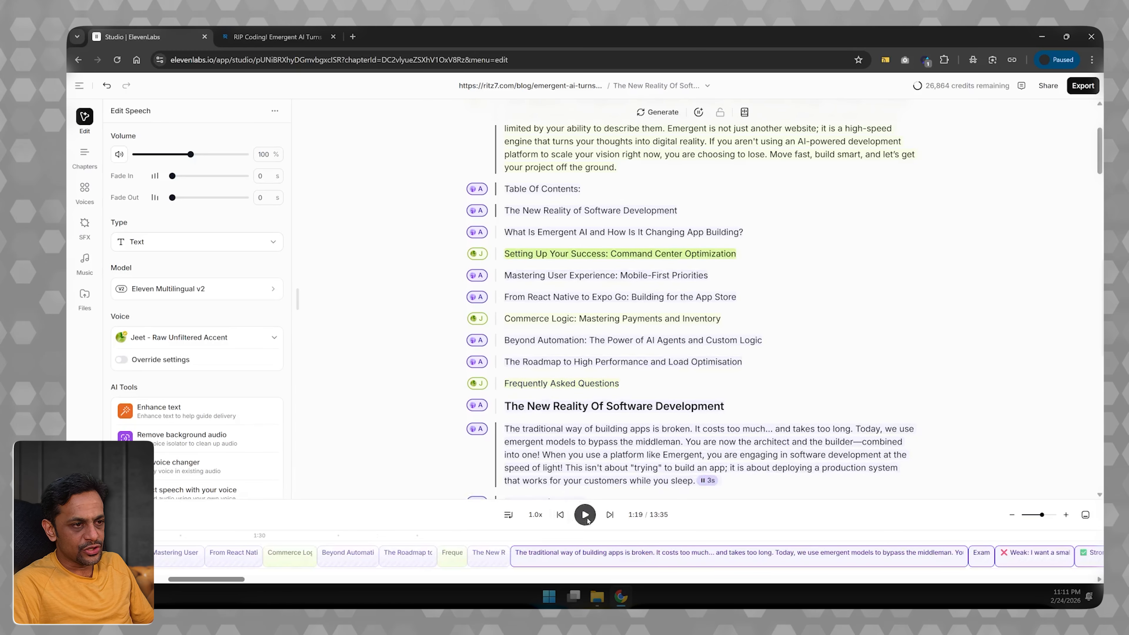